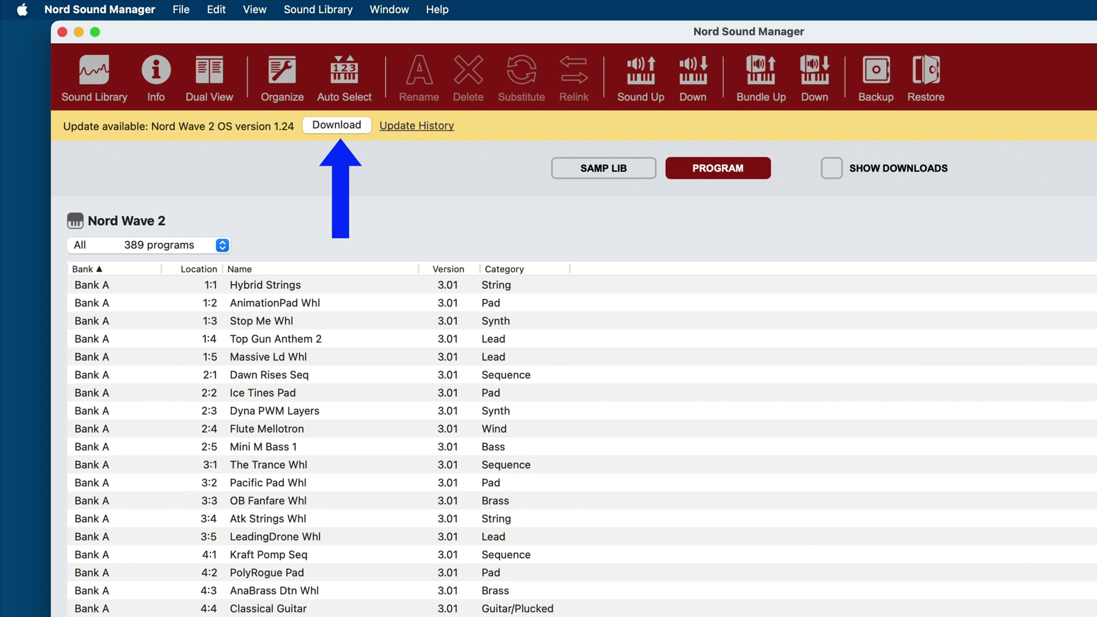
- Download the Nord Wave 2 OS 1.24 update and confirm launching its installer
click(336, 125)
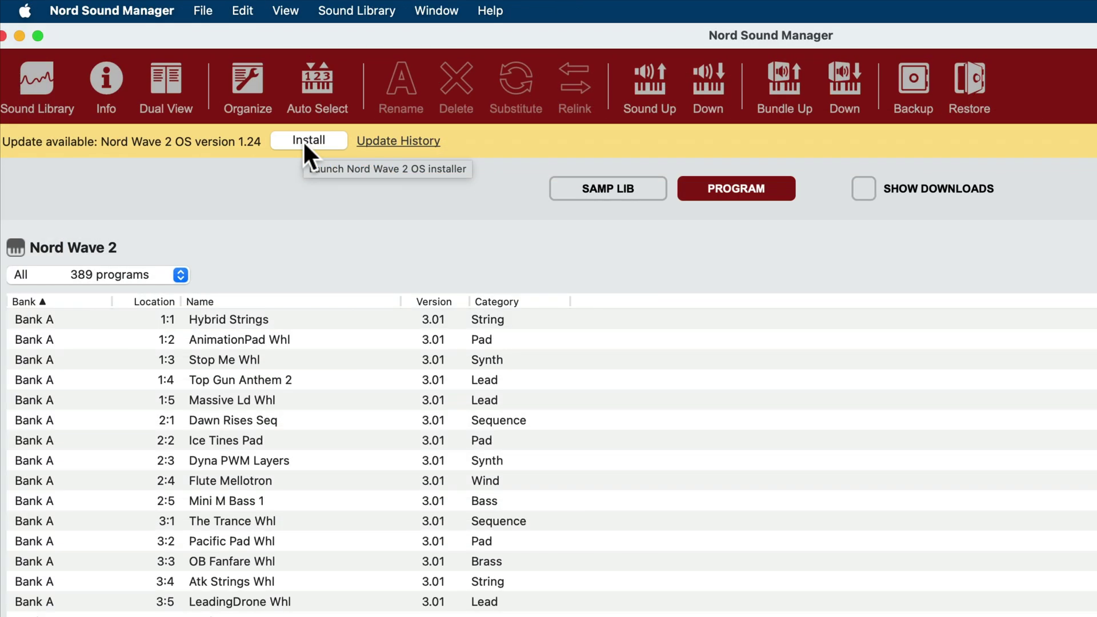
click(435, 165)
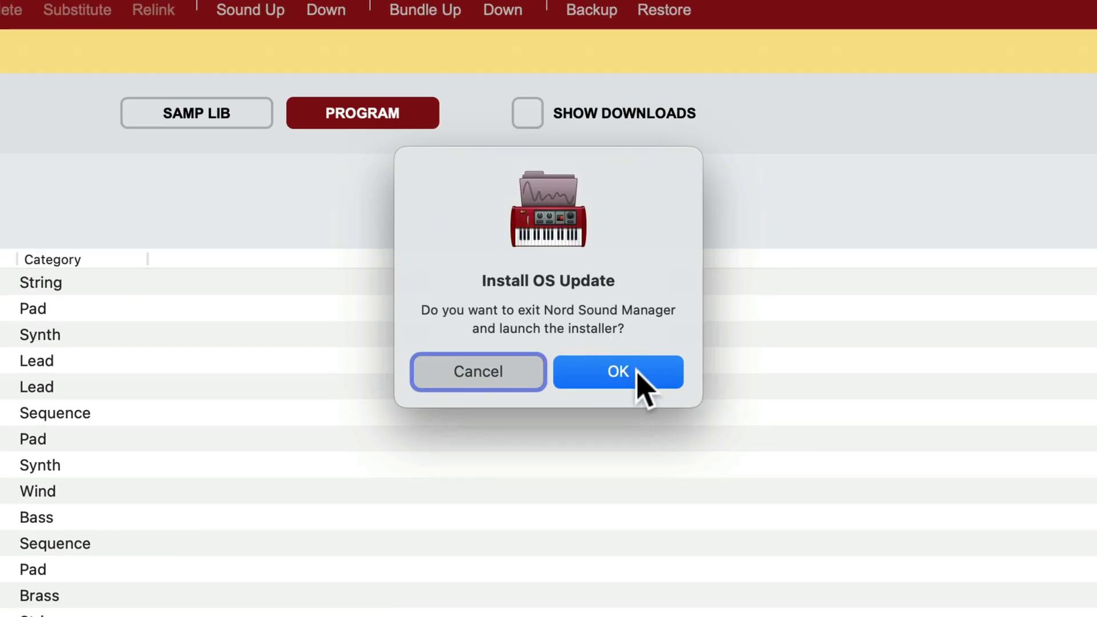
- Confirm quitting, then launch Update Nord Wave 2 OS v1.24.app from the mounted disk
click(638, 371)
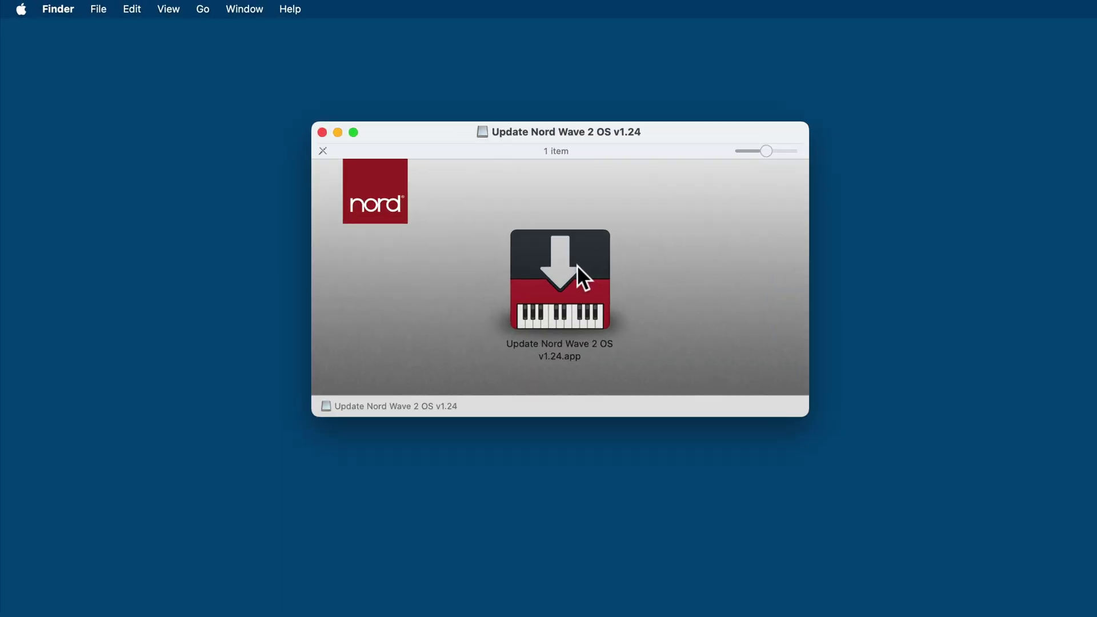
double_click(576, 266)
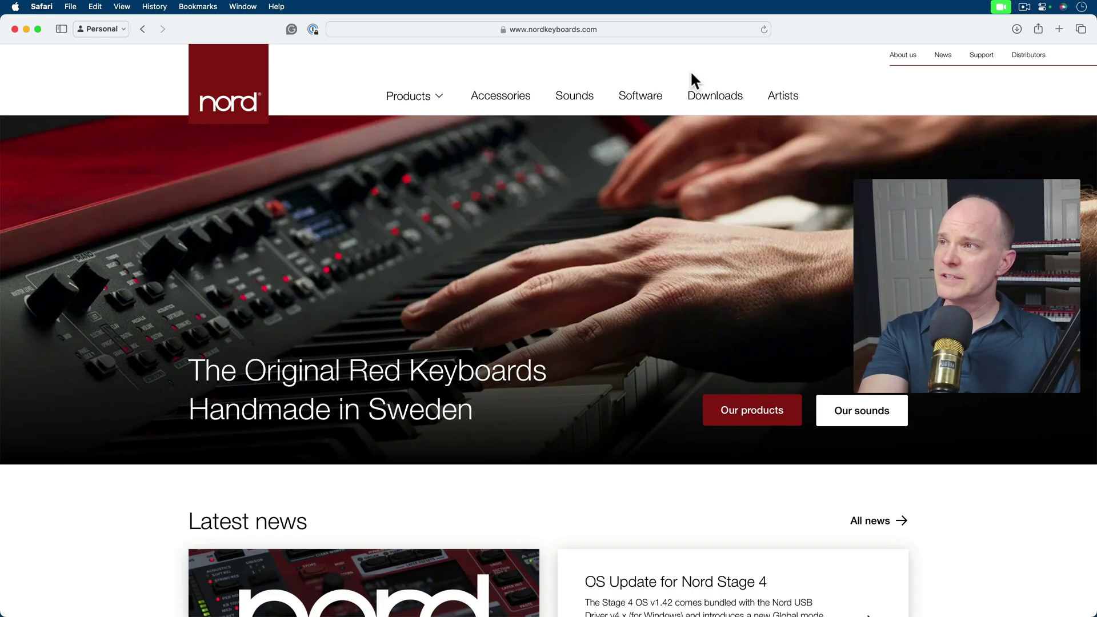
- Save the Nord Sound Manager v9.00 macOS .dmg to the Desktop, then minimize Safari
click(653, 97)
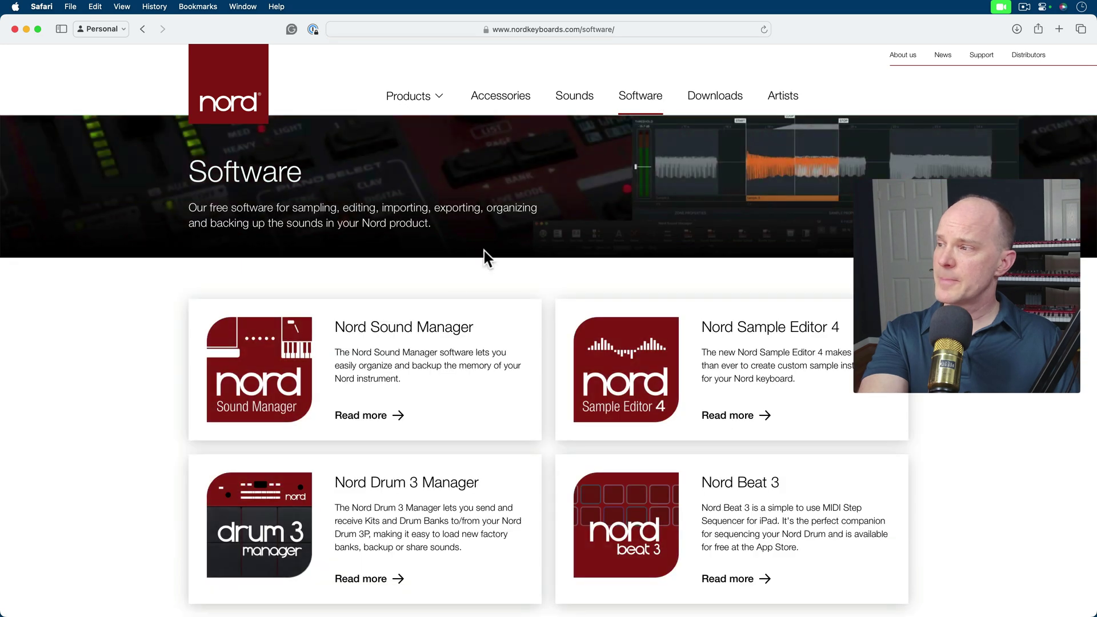
click(296, 366)
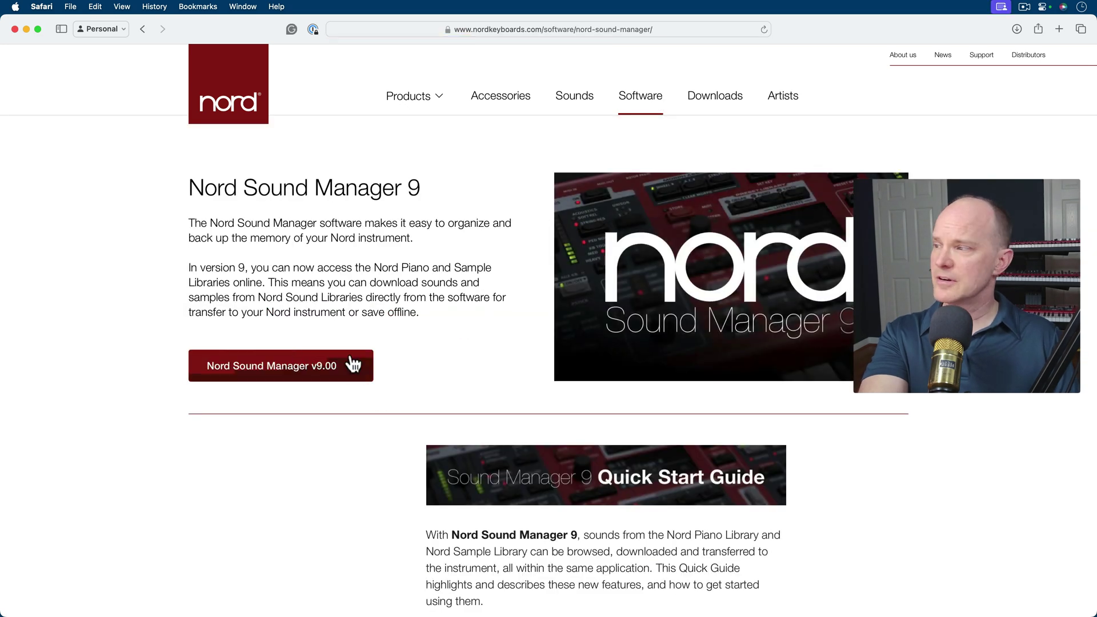
click(418, 363)
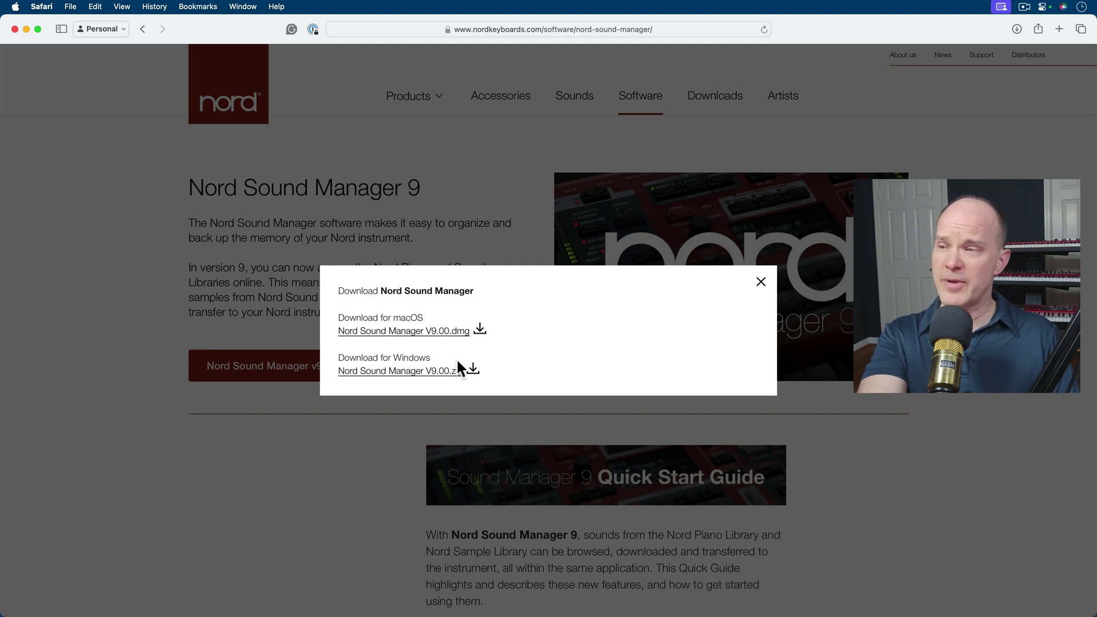
click(404, 335)
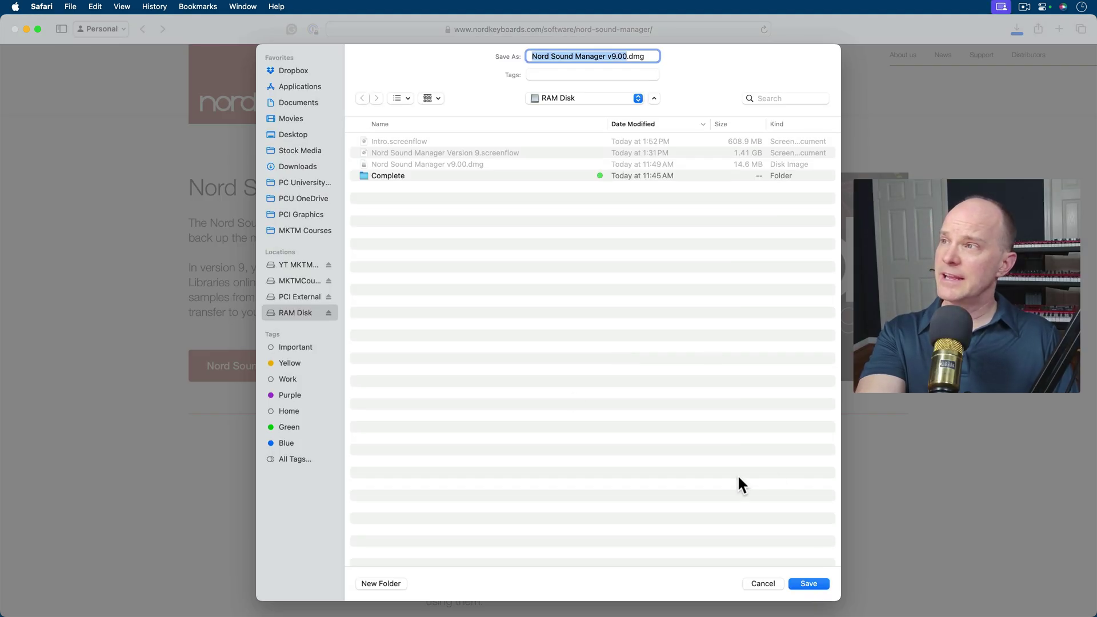
click(300, 134)
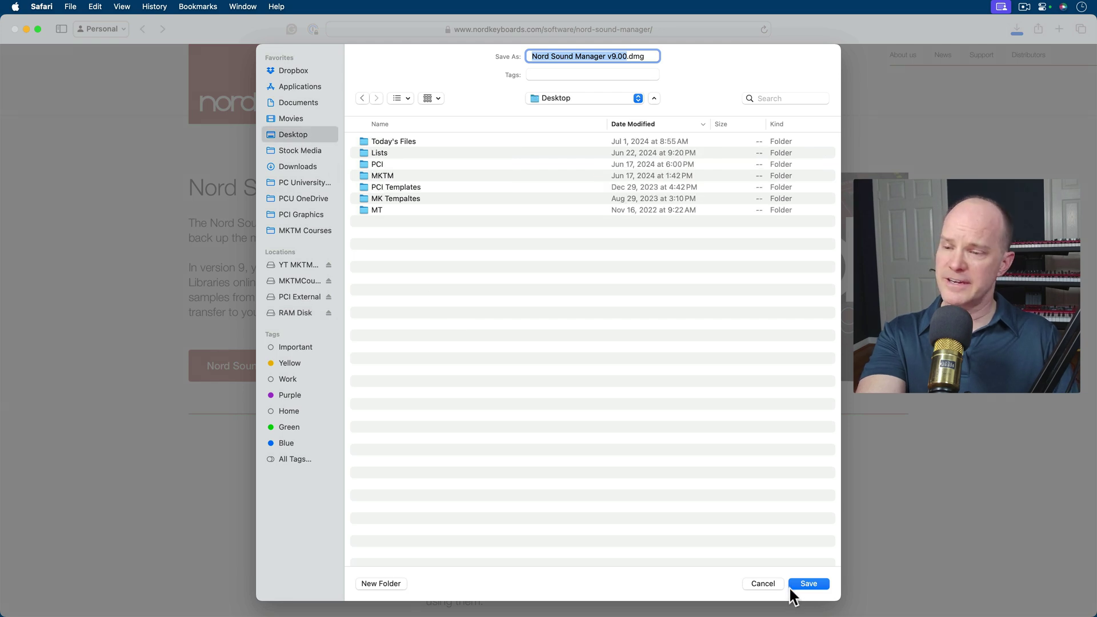
click(807, 584)
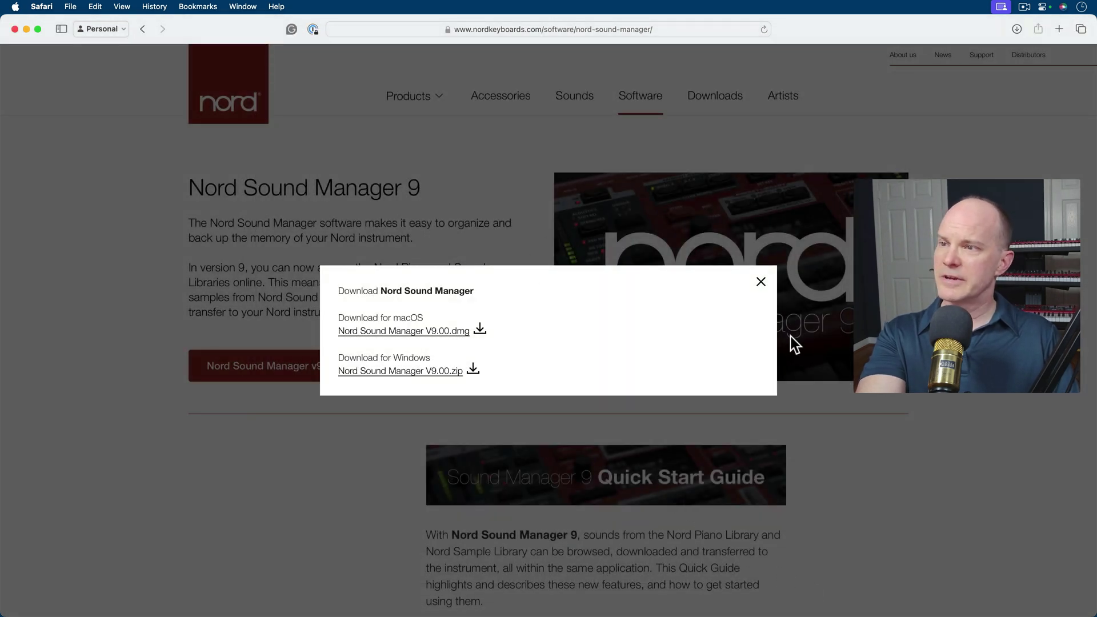
click(763, 283)
key(super+m)
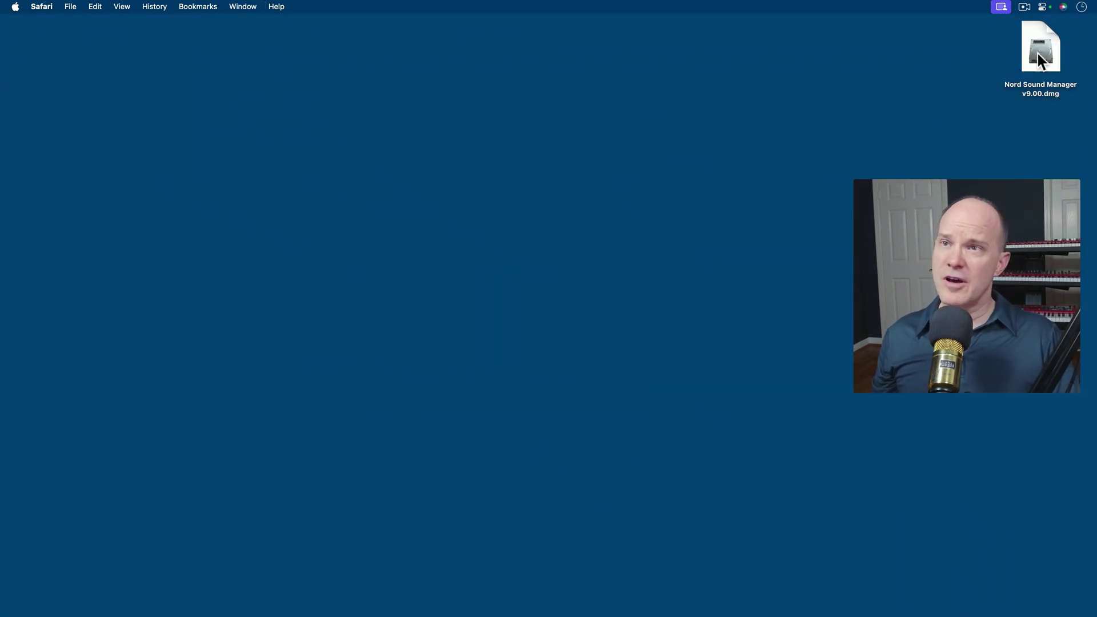
- Open the v9.00 disk image and copy Nord Sound Manager into Applications
click(1038, 53)
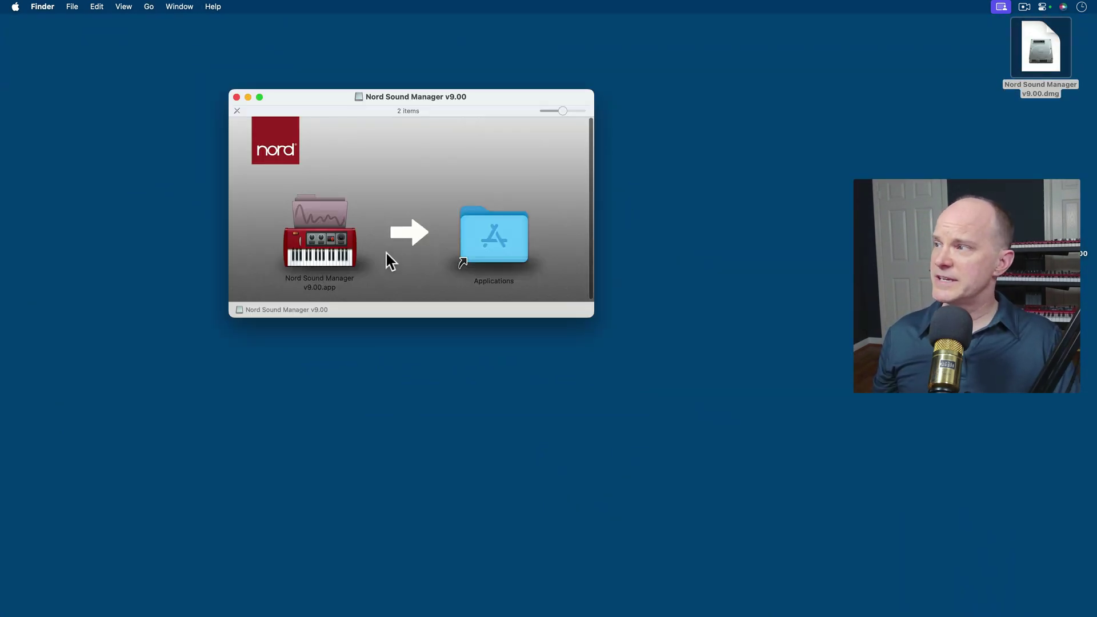
click(304, 256)
drag(302, 256, 503, 264)
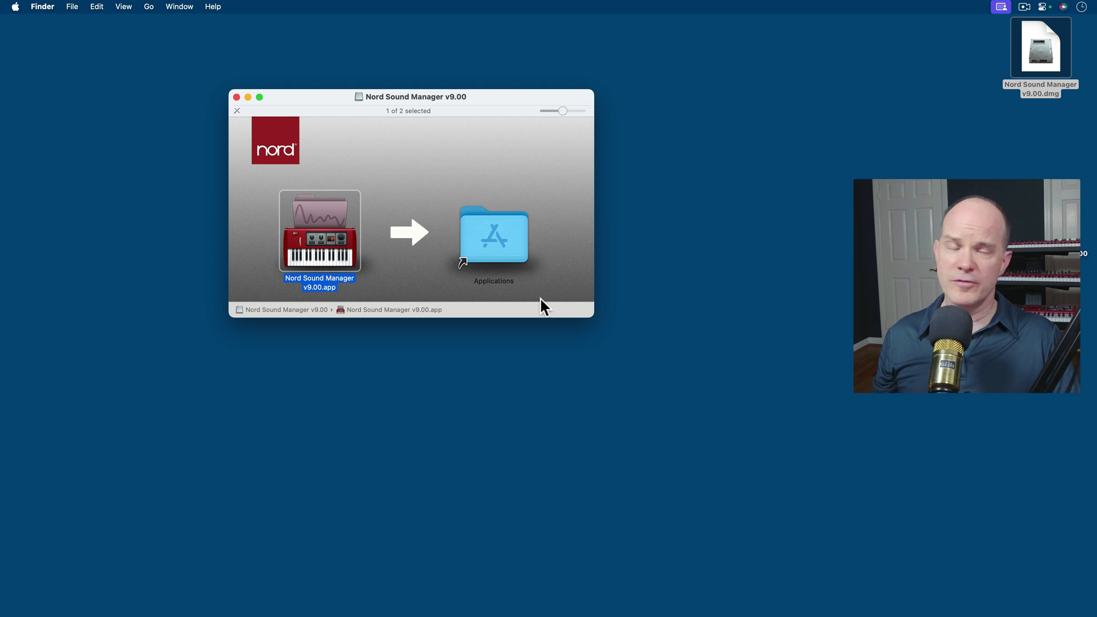
- Launch Nord Sound Manager v9.00.app from Applications, approving the downloaded-app warning
click(464, 232)
double_click(464, 232)
click(307, 248)
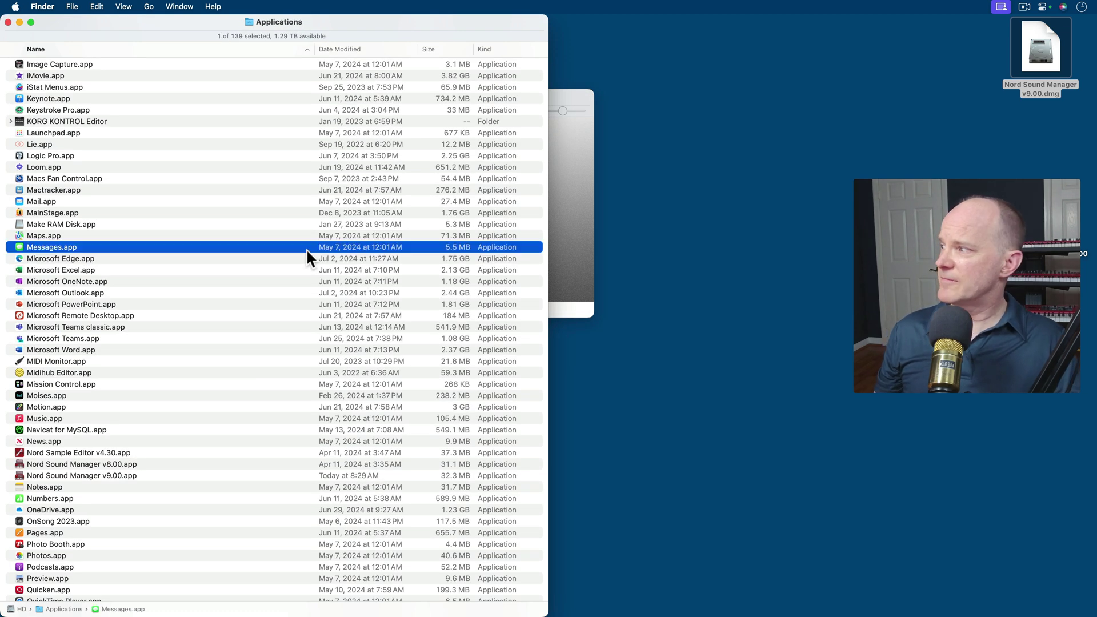
text(no)
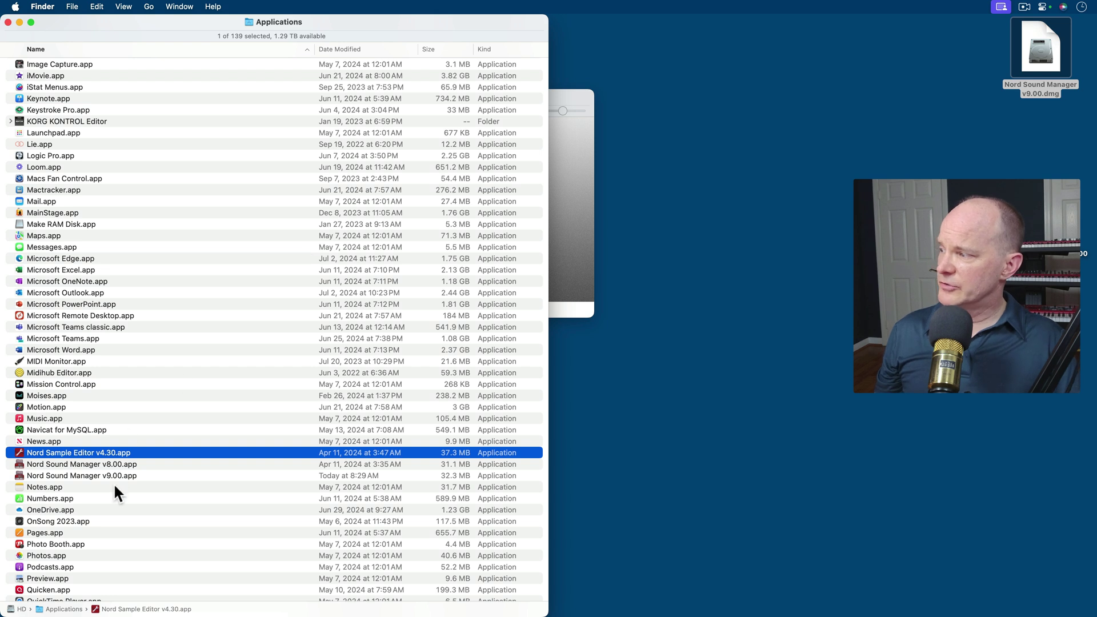
click(115, 475)
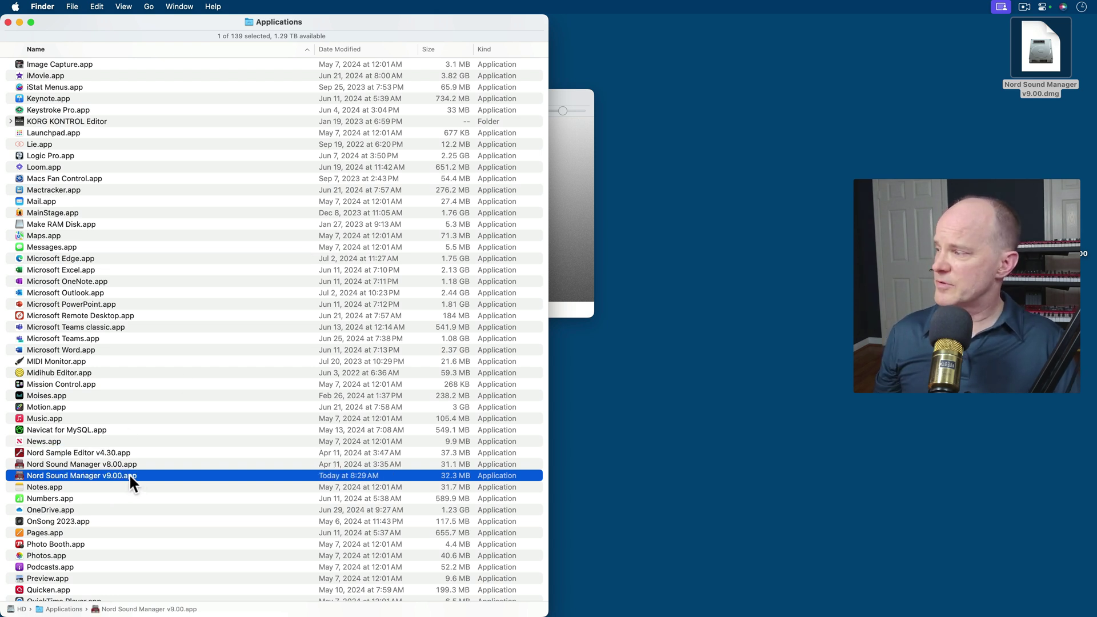
double_click(20, 475)
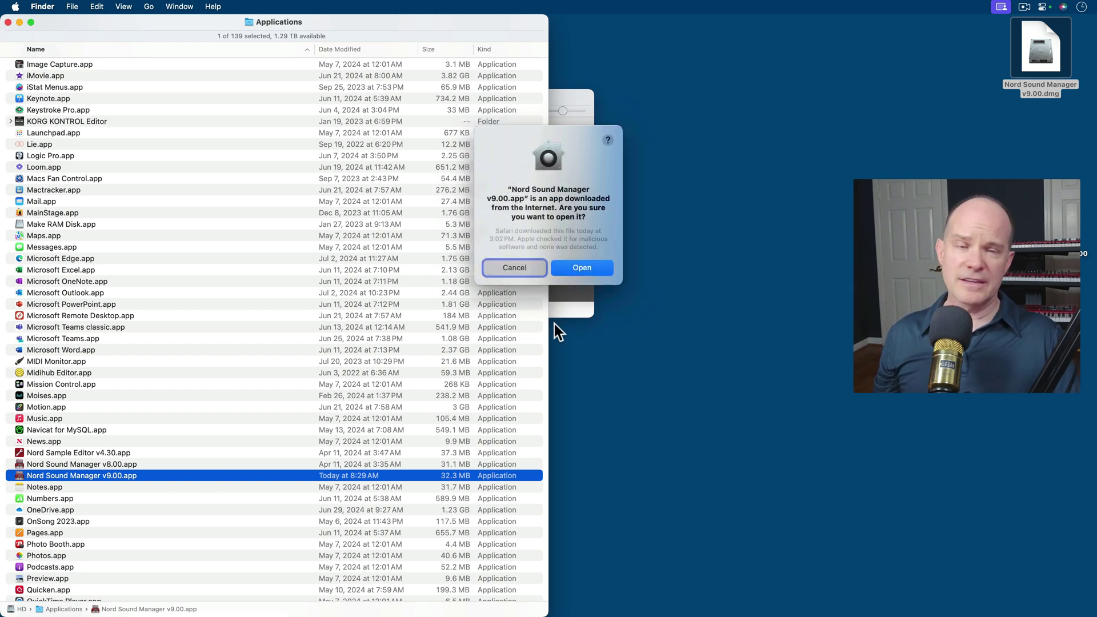
click(186, 77)
key(super+w)
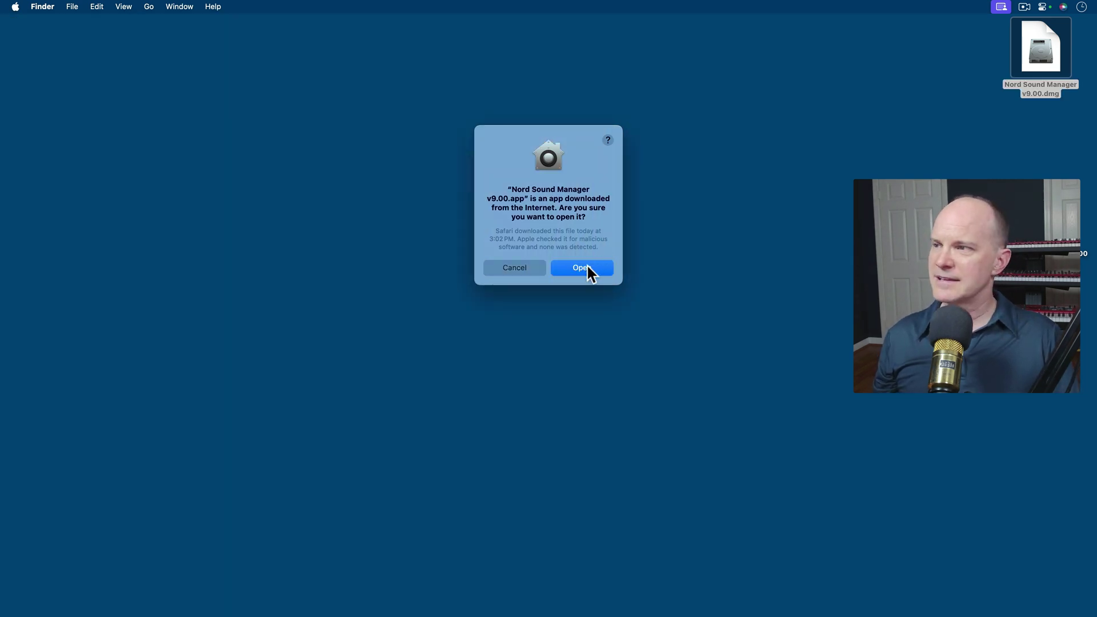
click(587, 267)
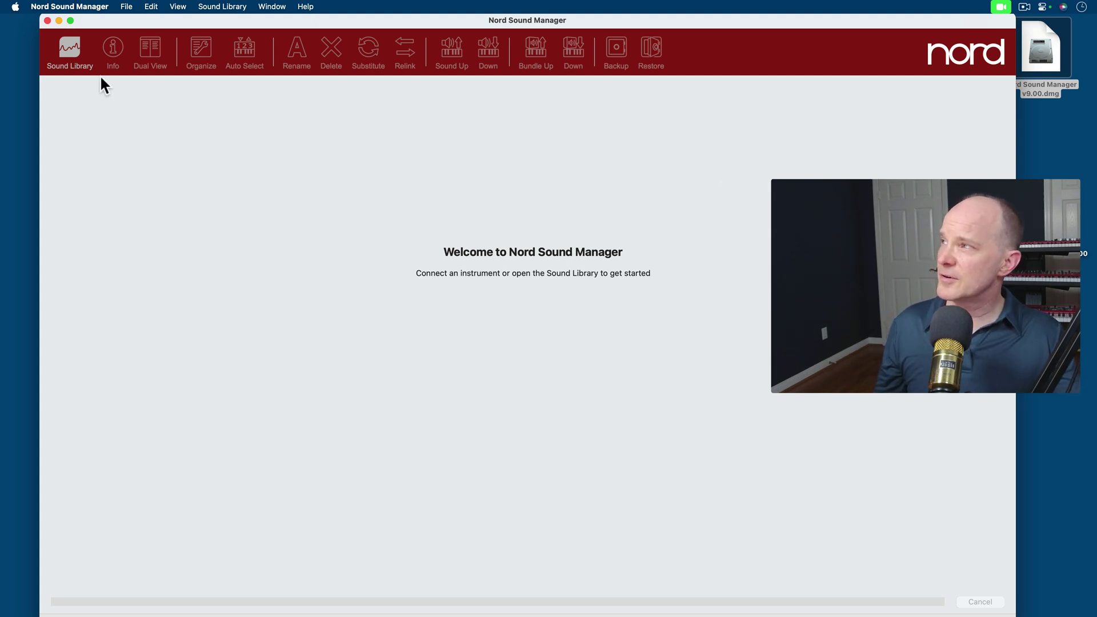
- Show the Sound Library with Nord Electro 6 selected as the instrument
click(74, 49)
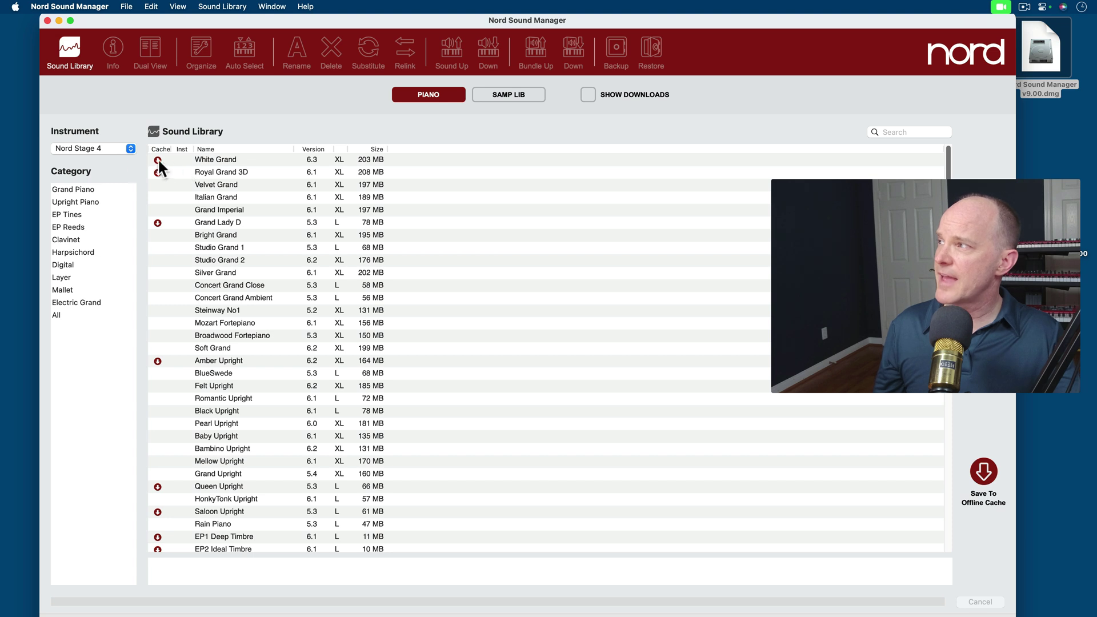
click(122, 148)
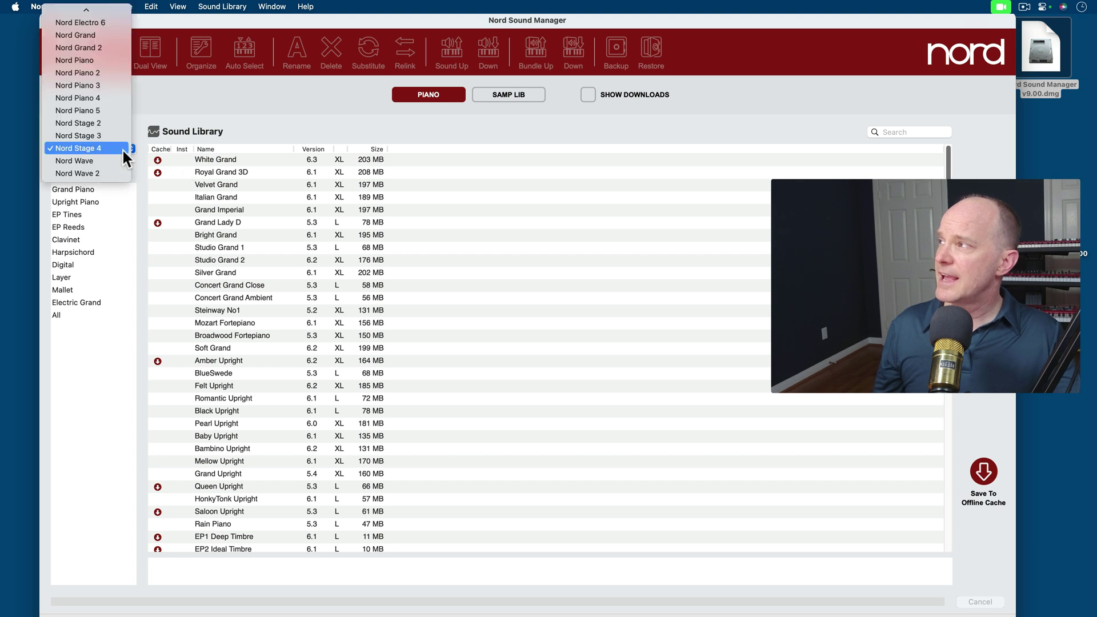
click(101, 23)
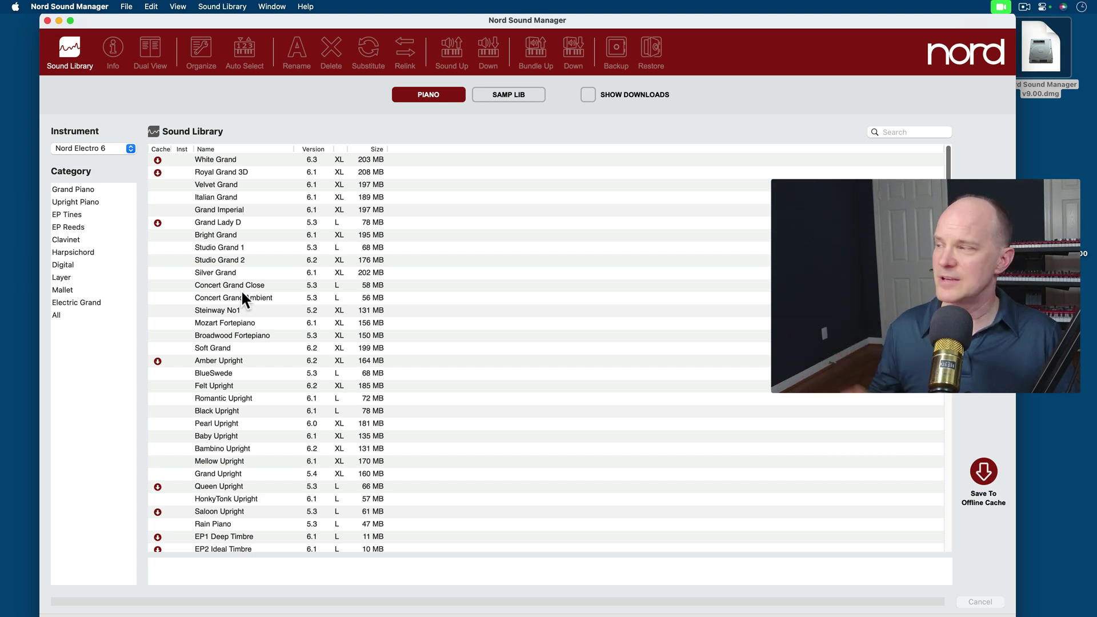
click(108, 144)
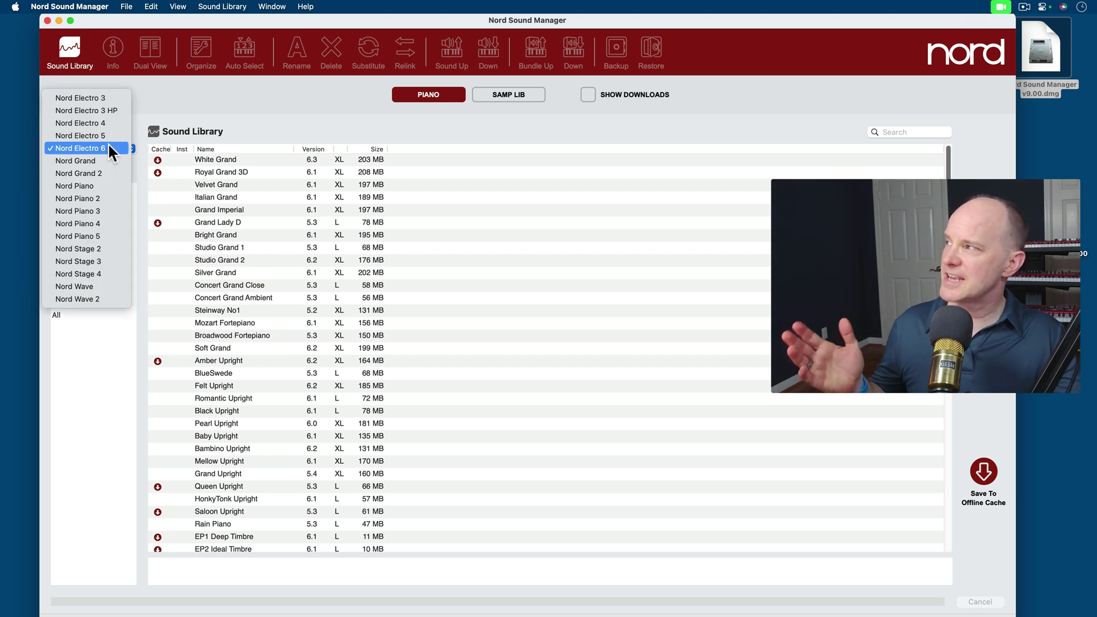
click(108, 146)
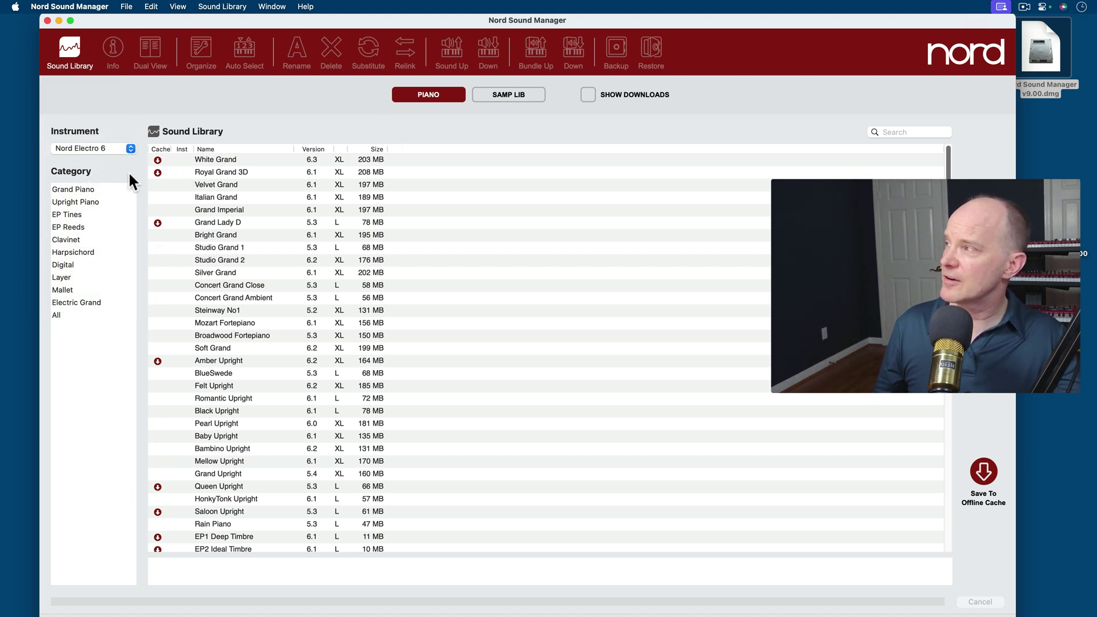
- Step through the piano categories and filter the list to Electric Grand
click(91, 187)
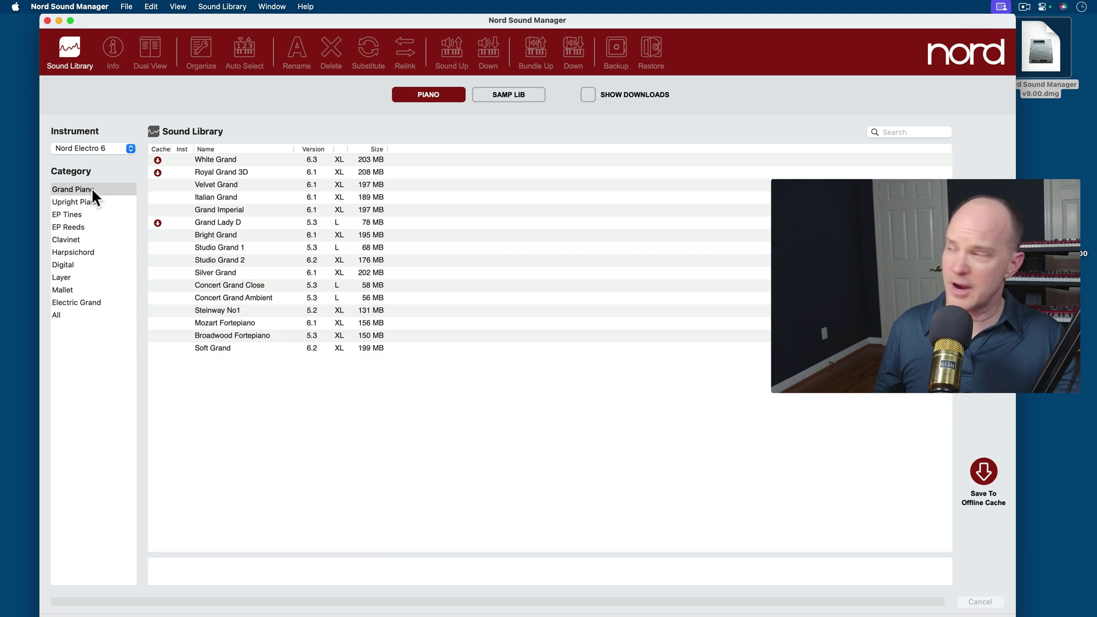
click(85, 203)
click(81, 215)
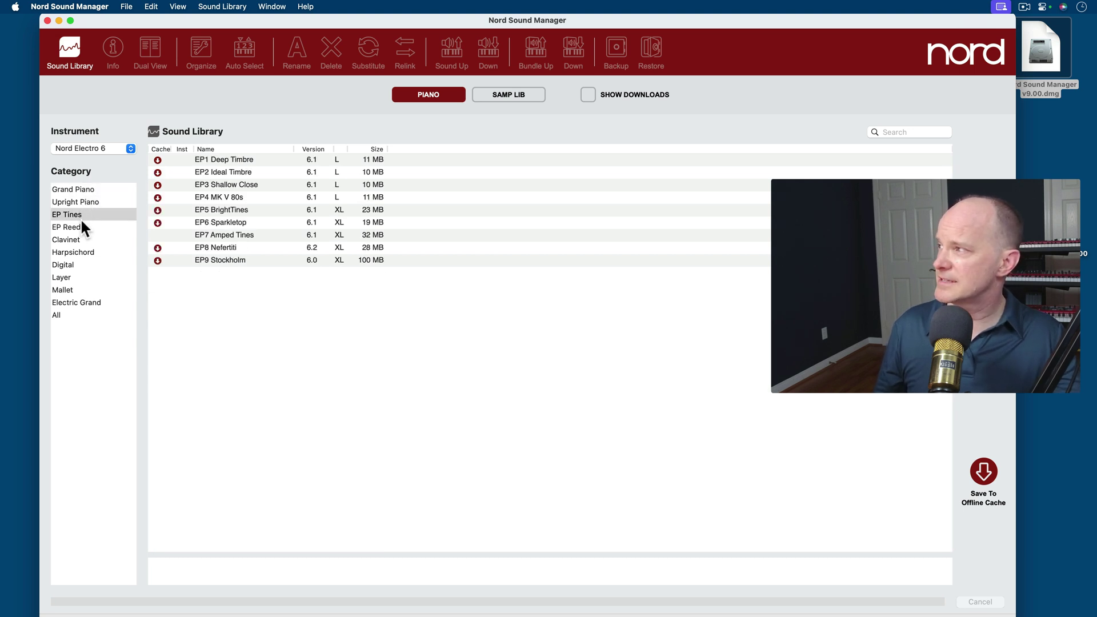
click(77, 277)
click(77, 290)
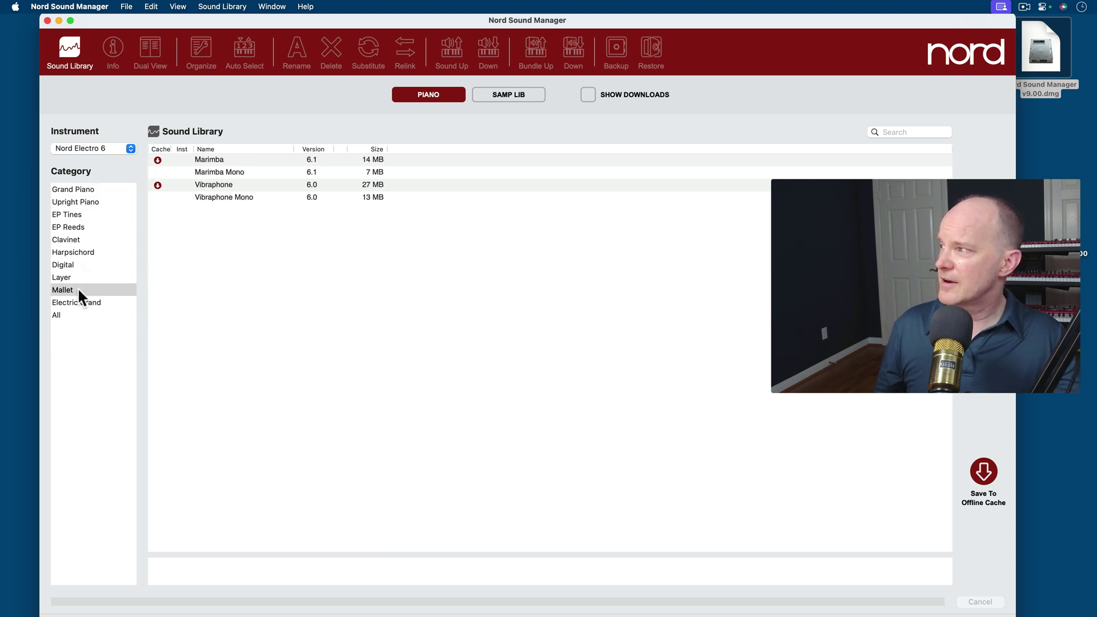
click(77, 302)
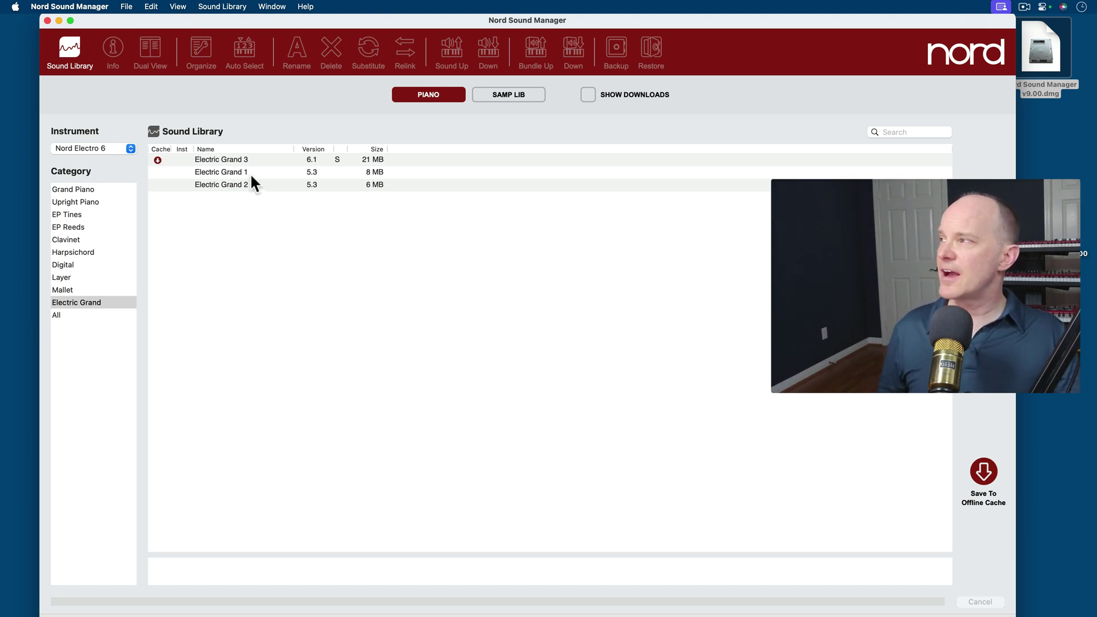
- Sort the Electric Grand sounds by name Z to A and select Electric Grand 2
click(252, 150)
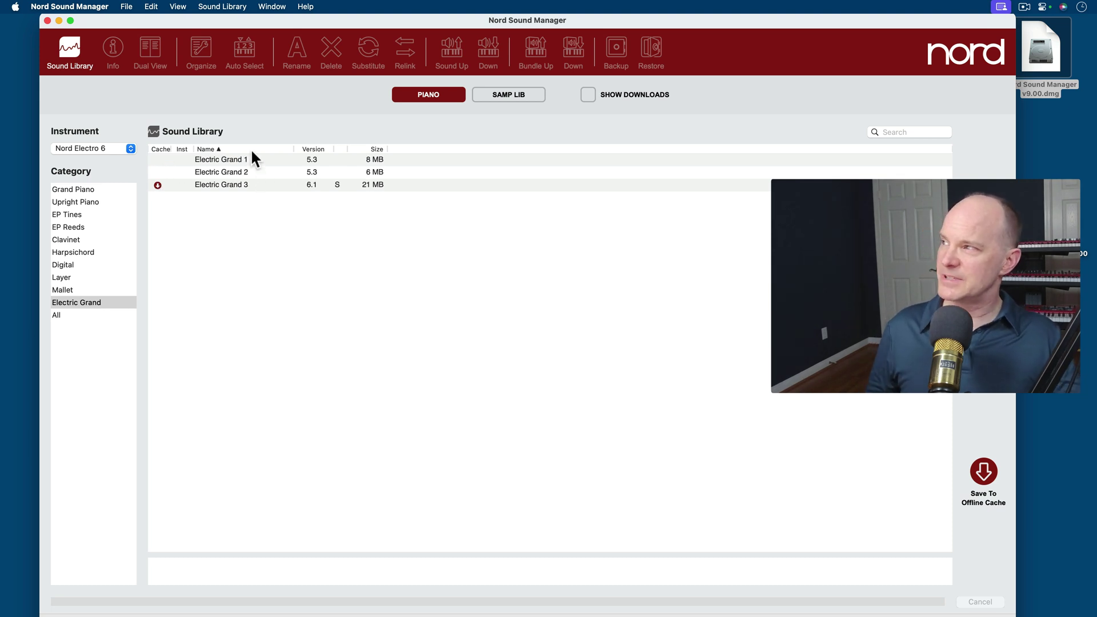
click(207, 150)
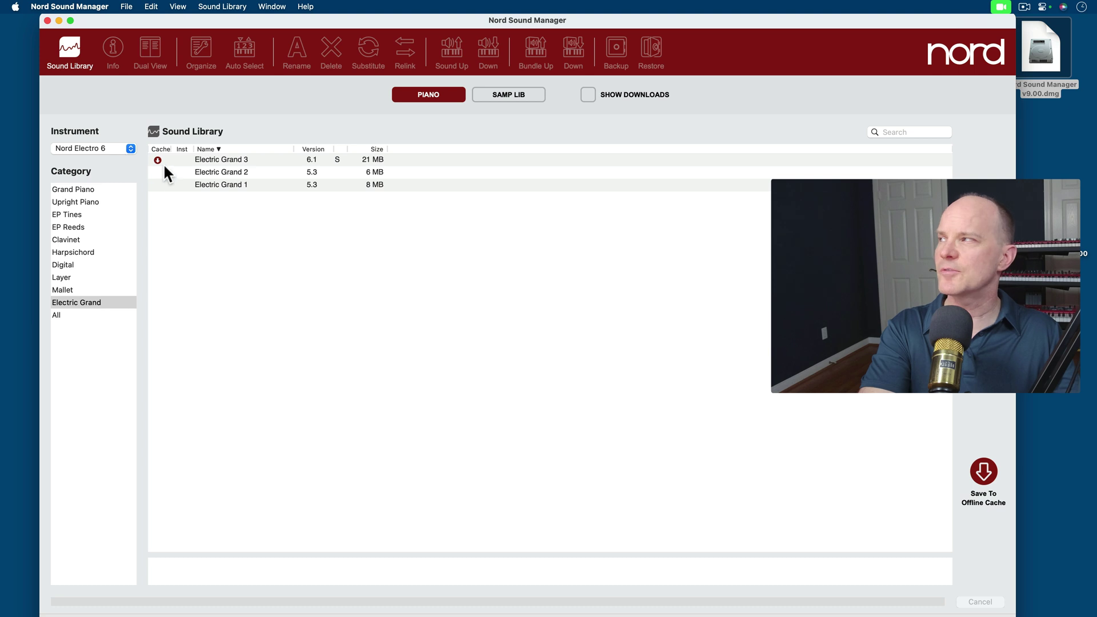
click(234, 172)
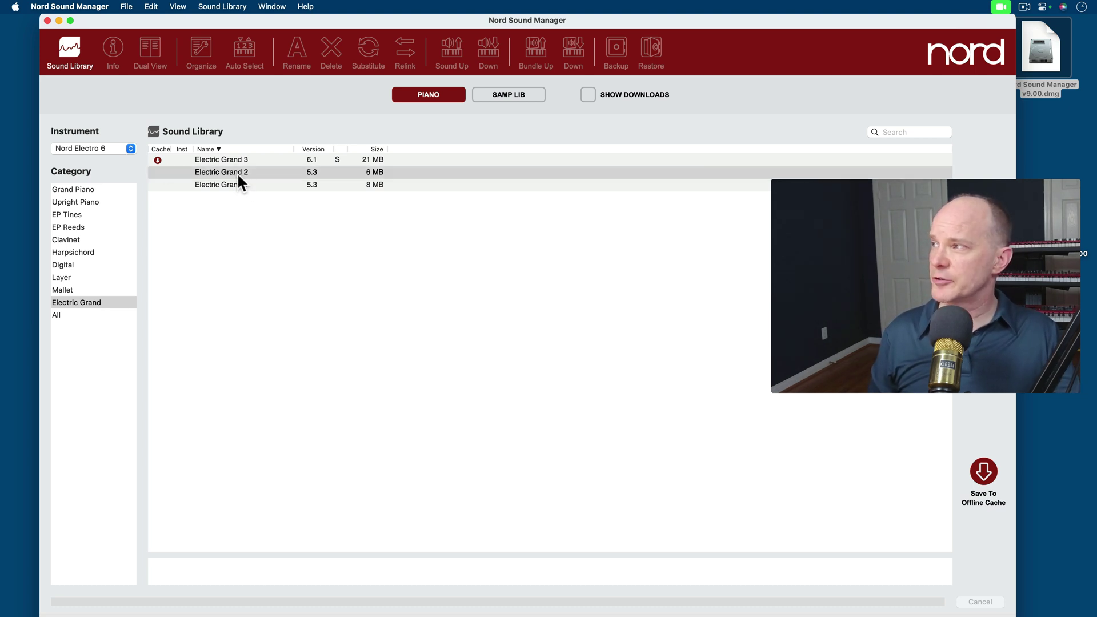
- Save Electric Grand 2 (6 MB) to the offline cache
click(979, 475)
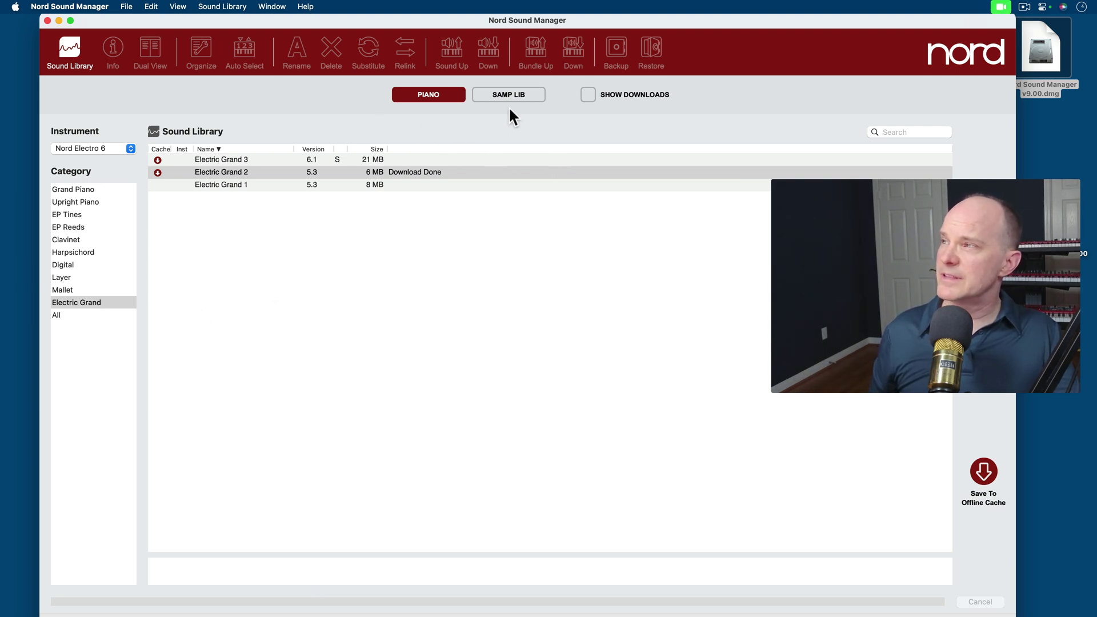
click(513, 90)
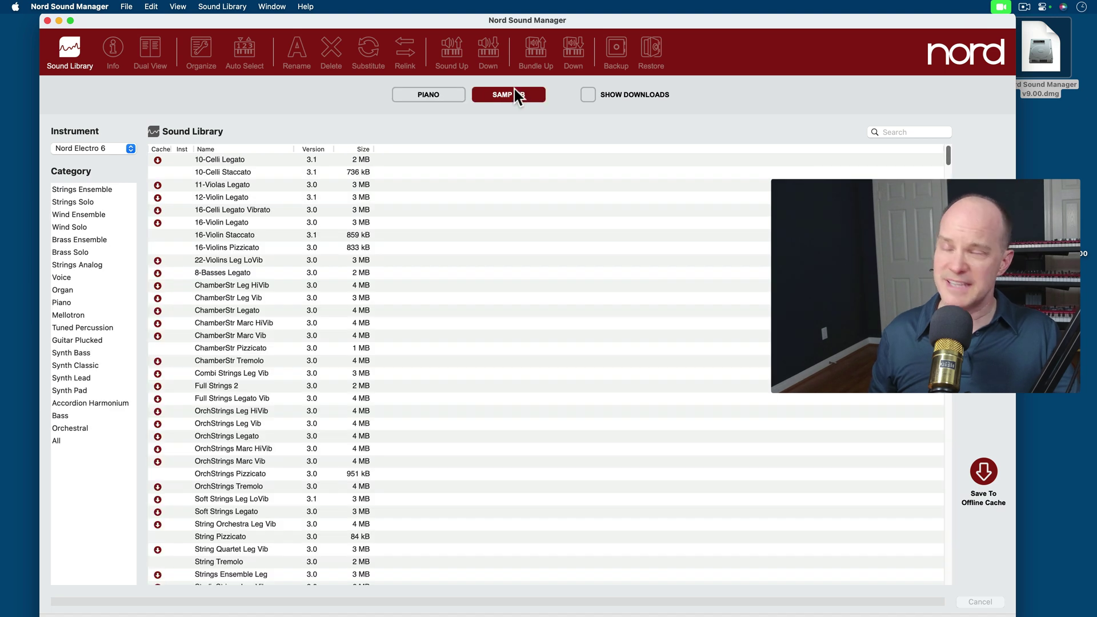
click(438, 94)
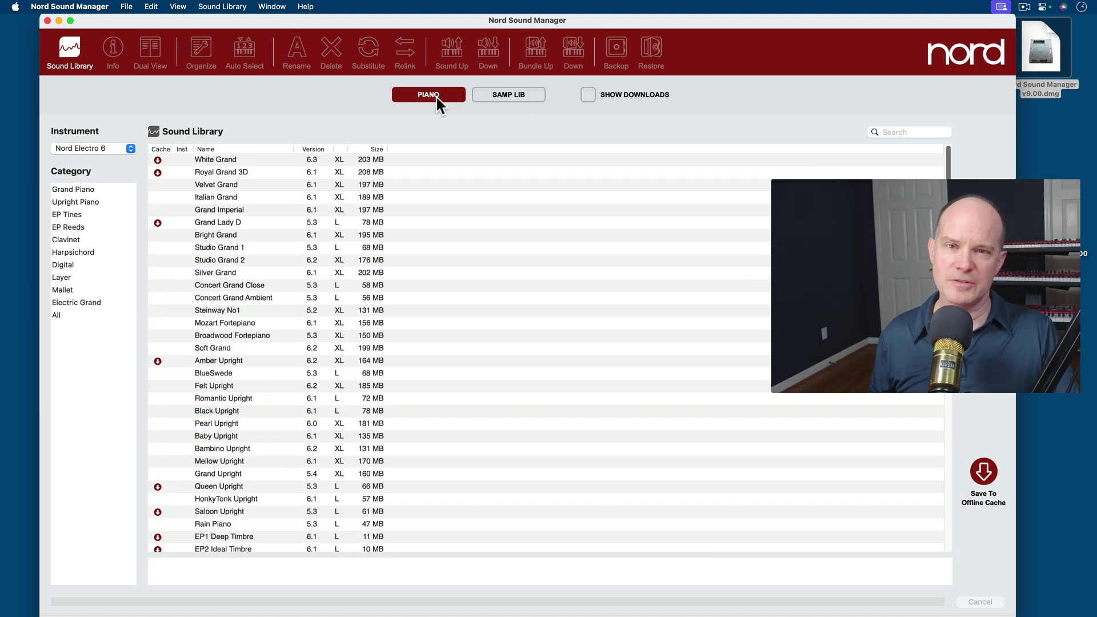
click(513, 92)
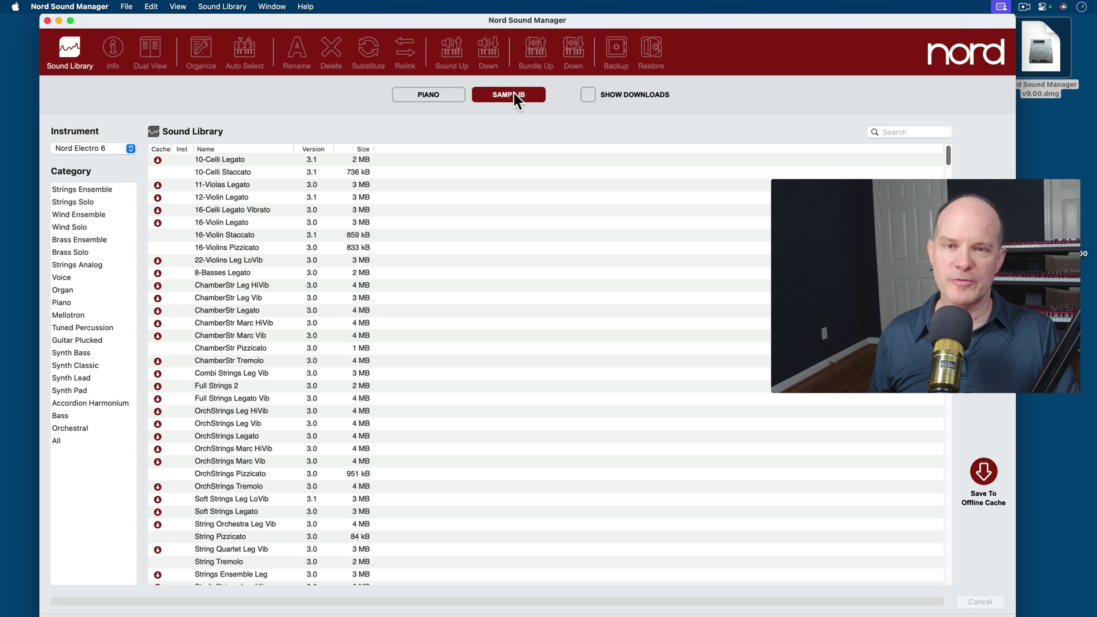
click(438, 94)
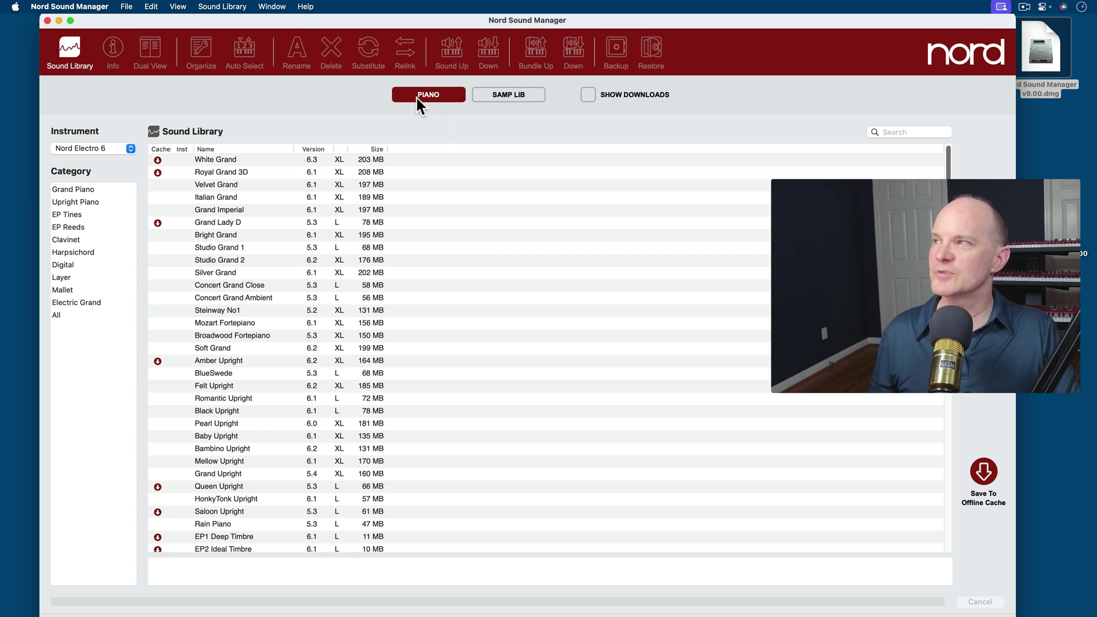
click(514, 95)
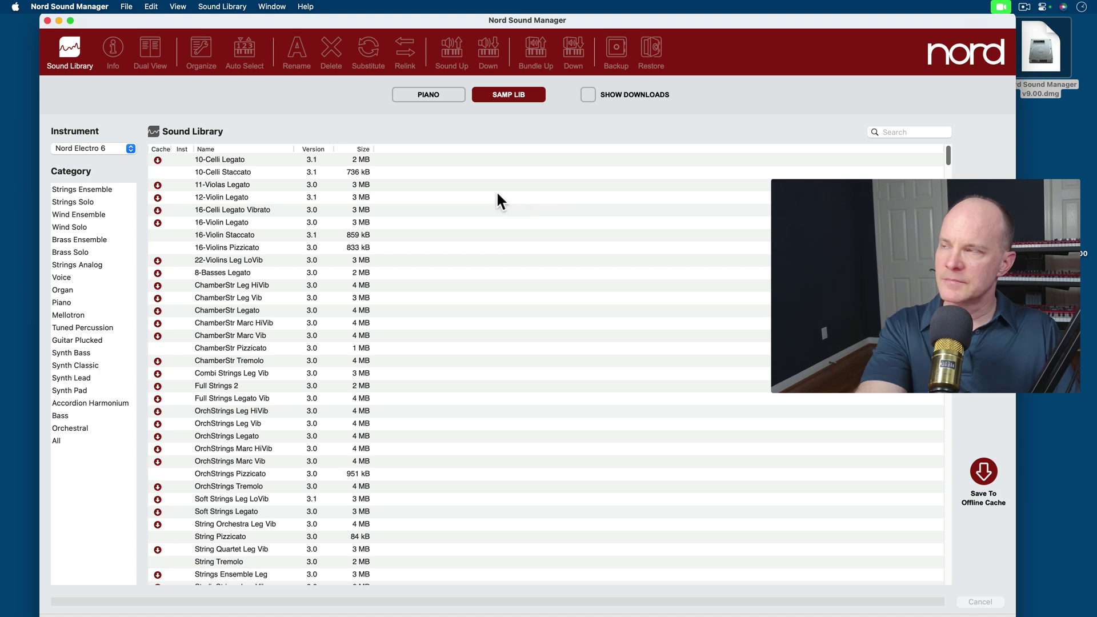
click(436, 94)
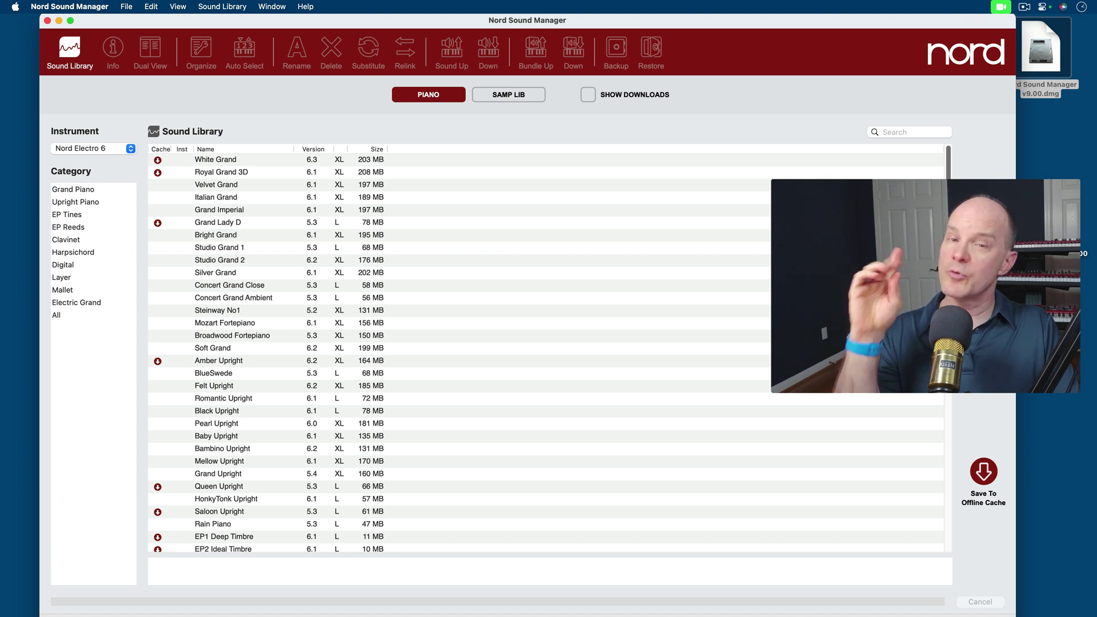
click(508, 95)
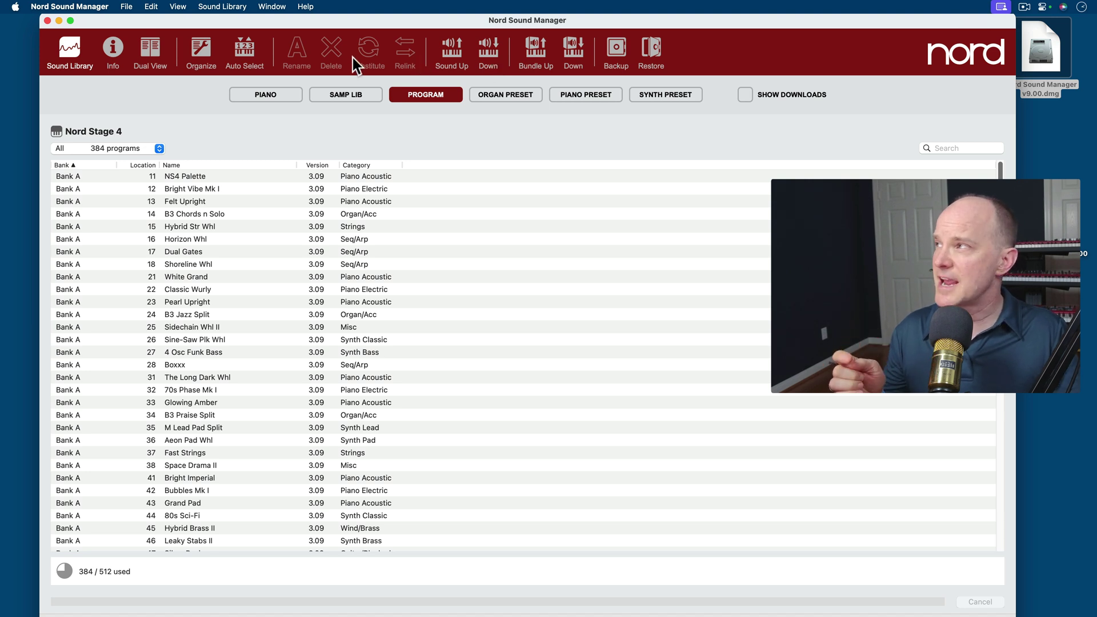
- Try Info and Dual View, return to a single list, and show the Nord Stage 4 pianos
click(106, 40)
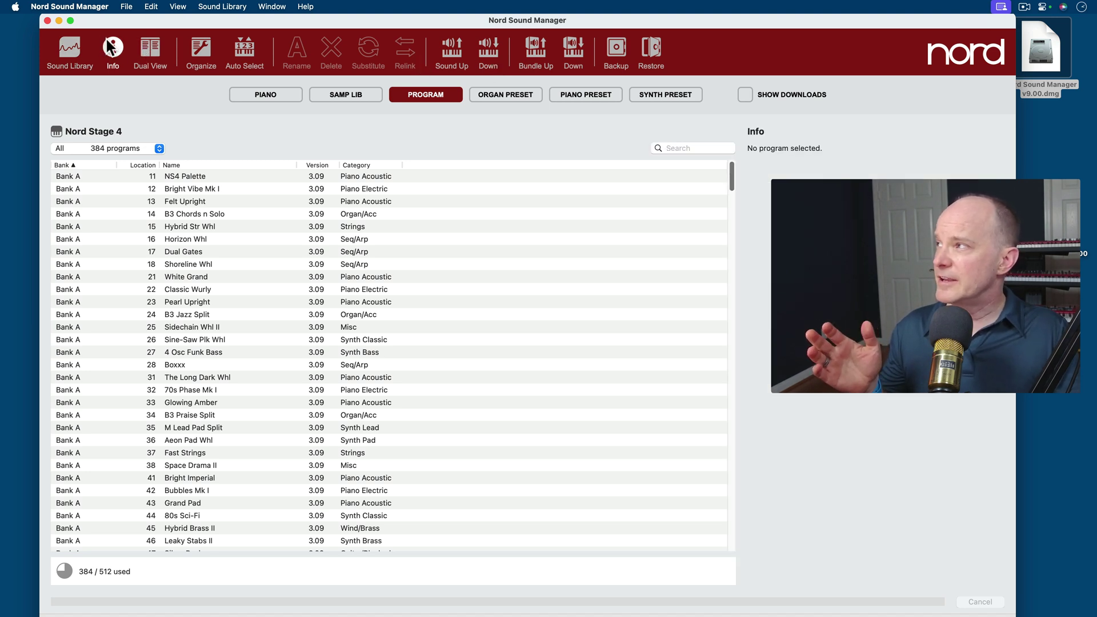
click(148, 47)
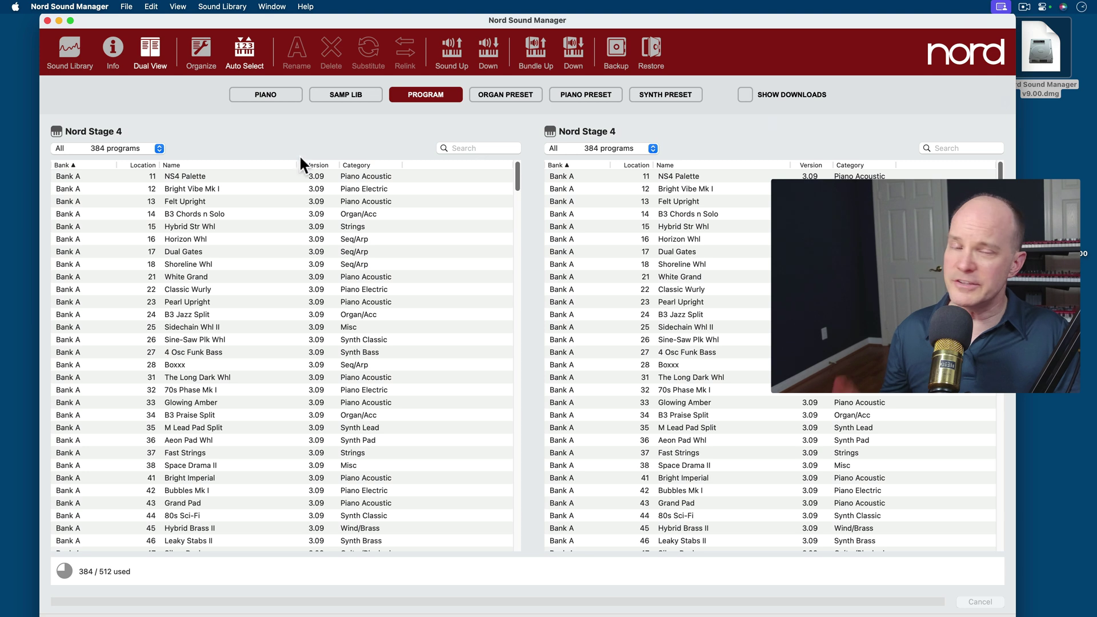
click(73, 54)
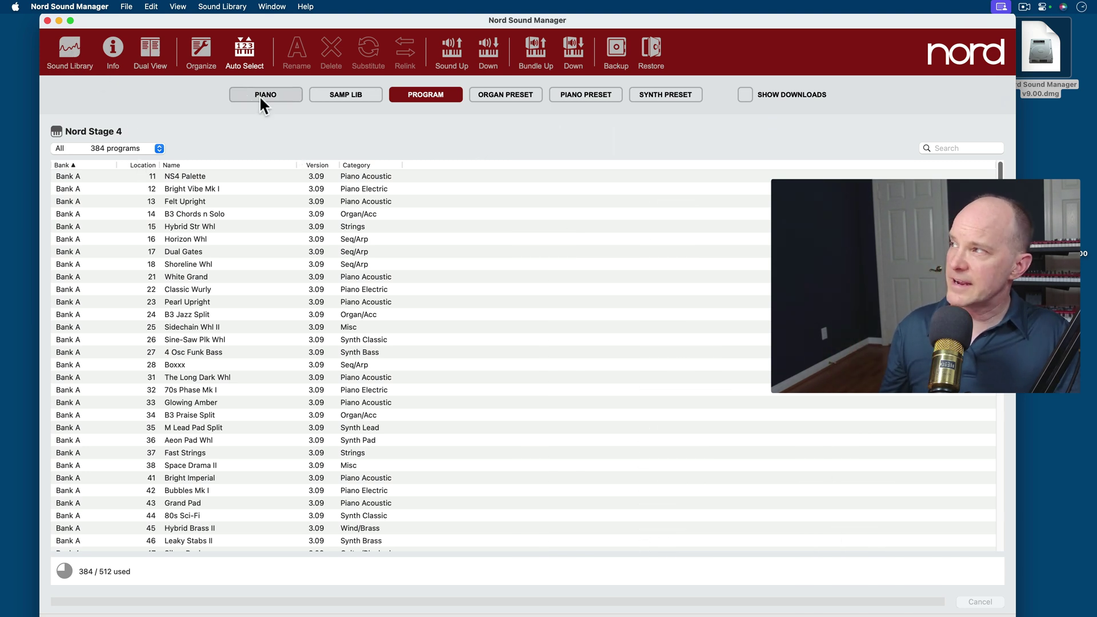
click(262, 97)
- Show the Sound Library beside the Nord Stage 4 list and select Concert Grand Close
click(69, 56)
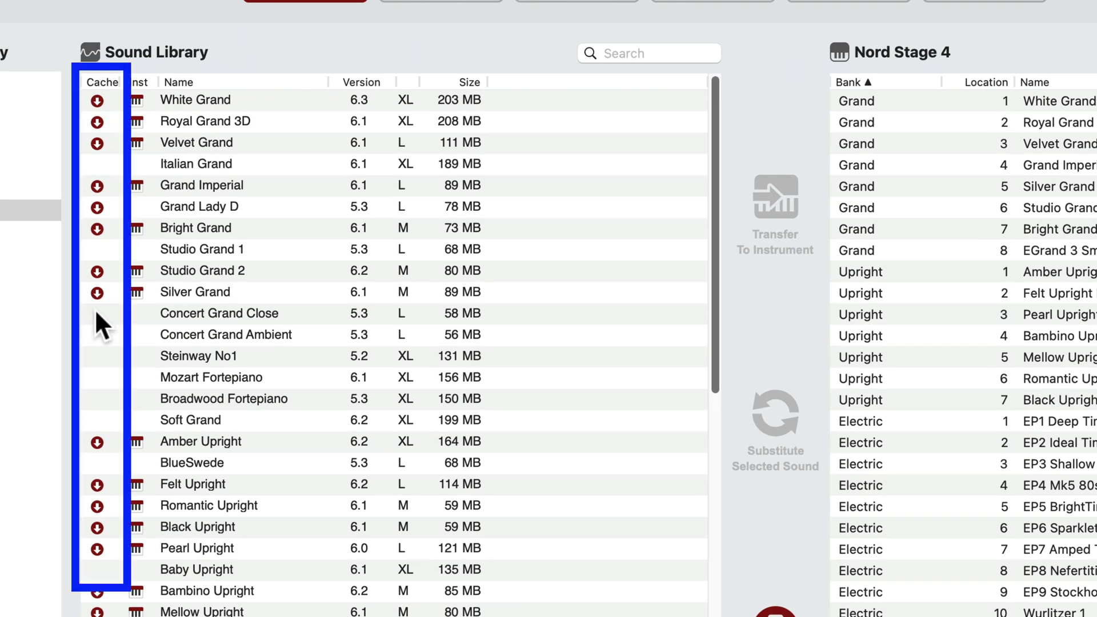
click(198, 313)
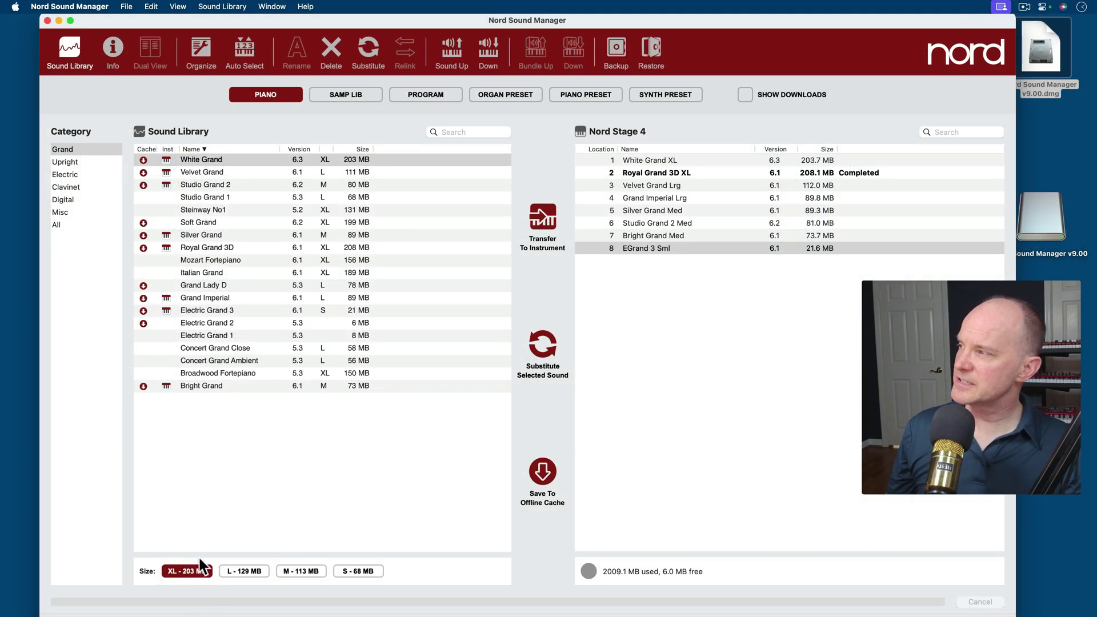
- Select Velvet Grand, try the XL, L, M and S sizes, and settle on XL - 197 MB
click(197, 172)
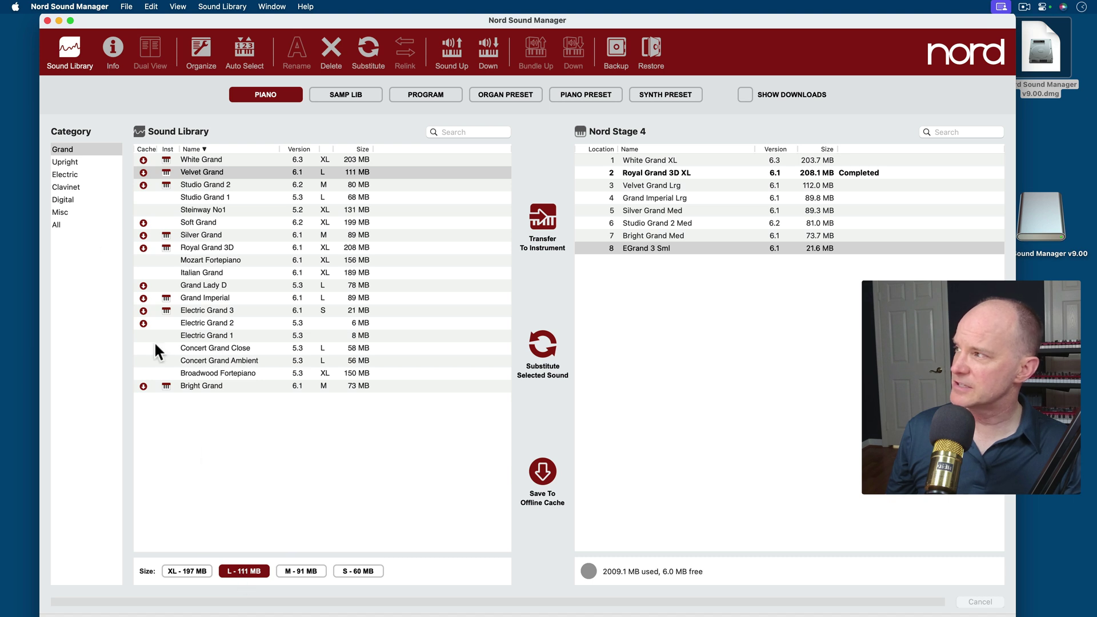
click(185, 565)
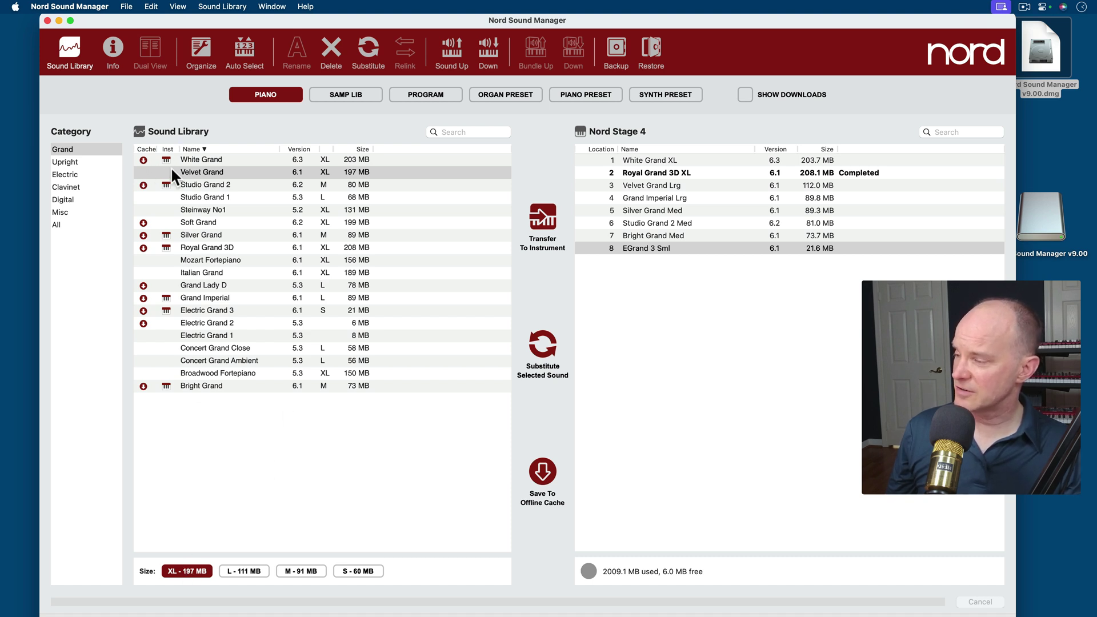
click(300, 570)
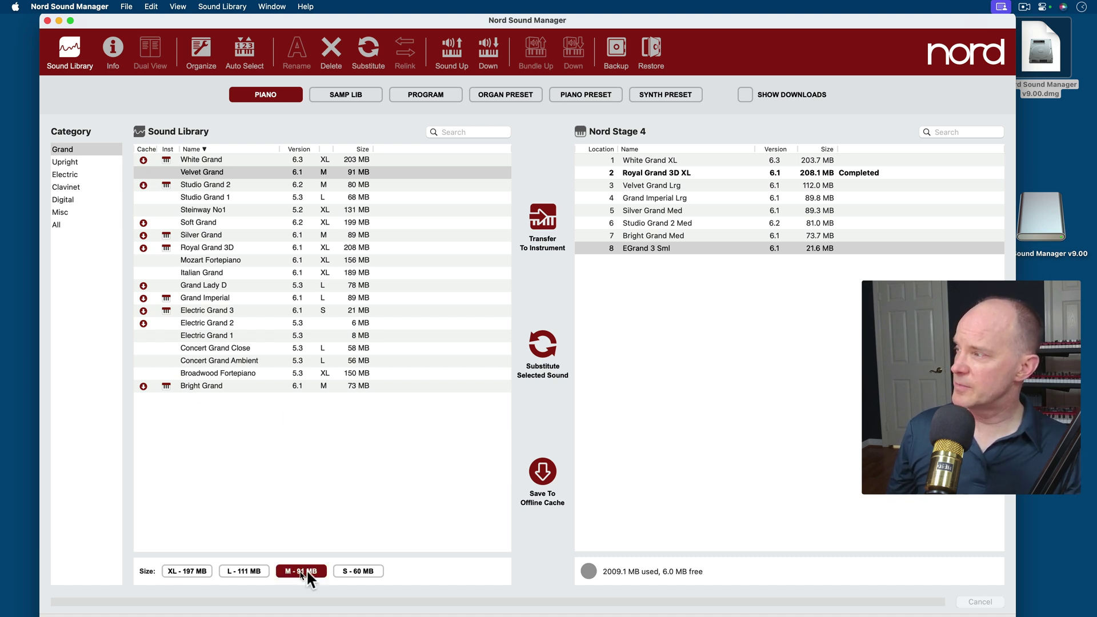
click(355, 569)
click(311, 571)
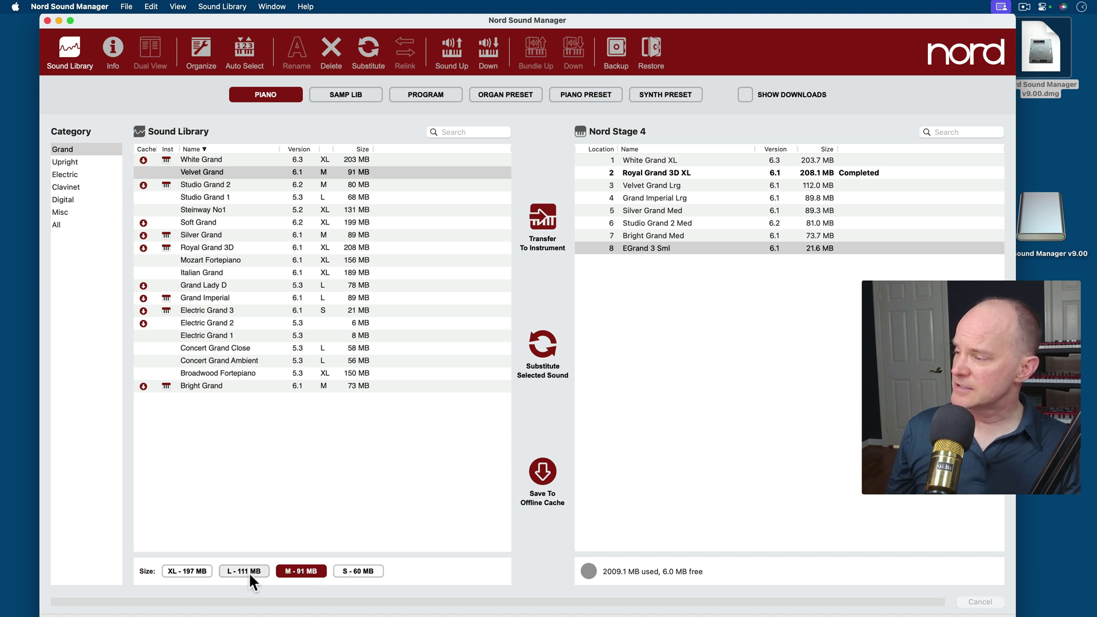
click(247, 571)
click(188, 571)
click(252, 569)
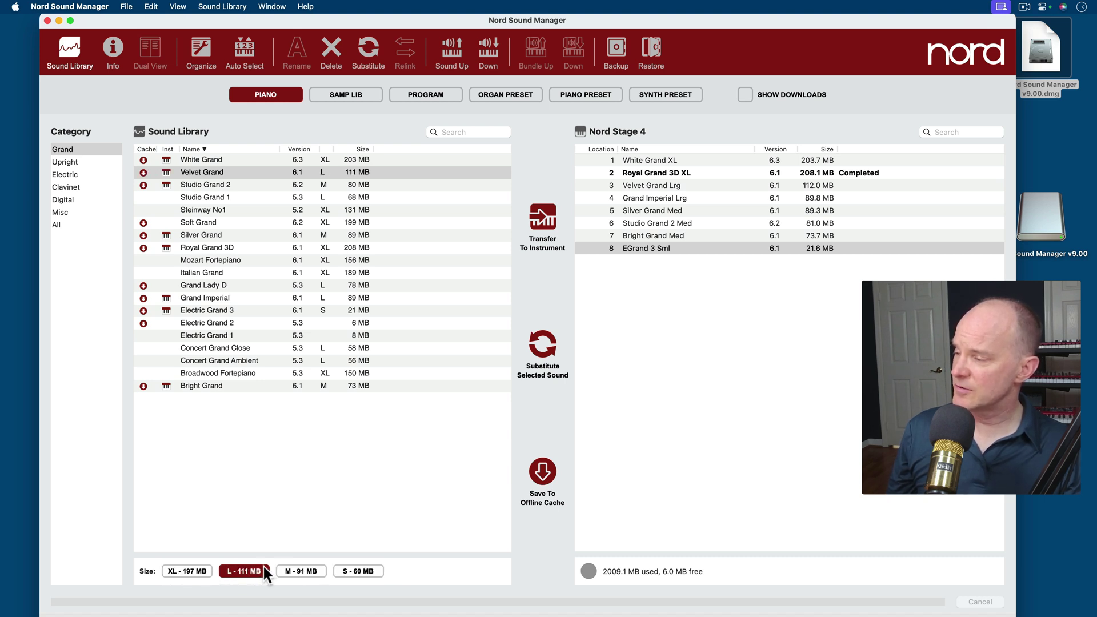
click(297, 569)
click(361, 568)
click(231, 573)
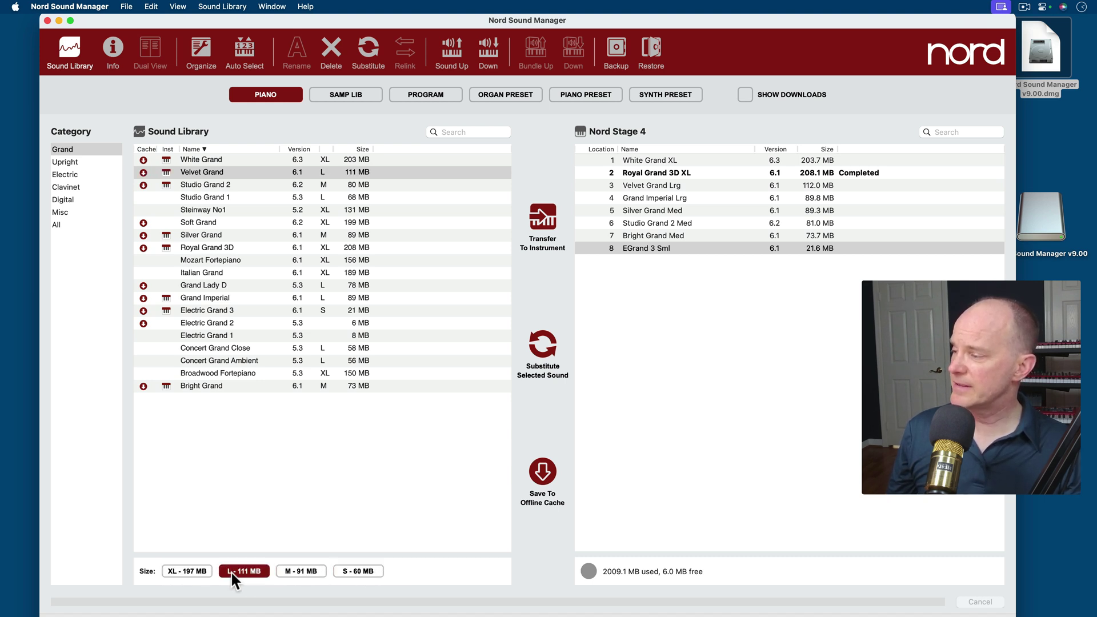
click(204, 569)
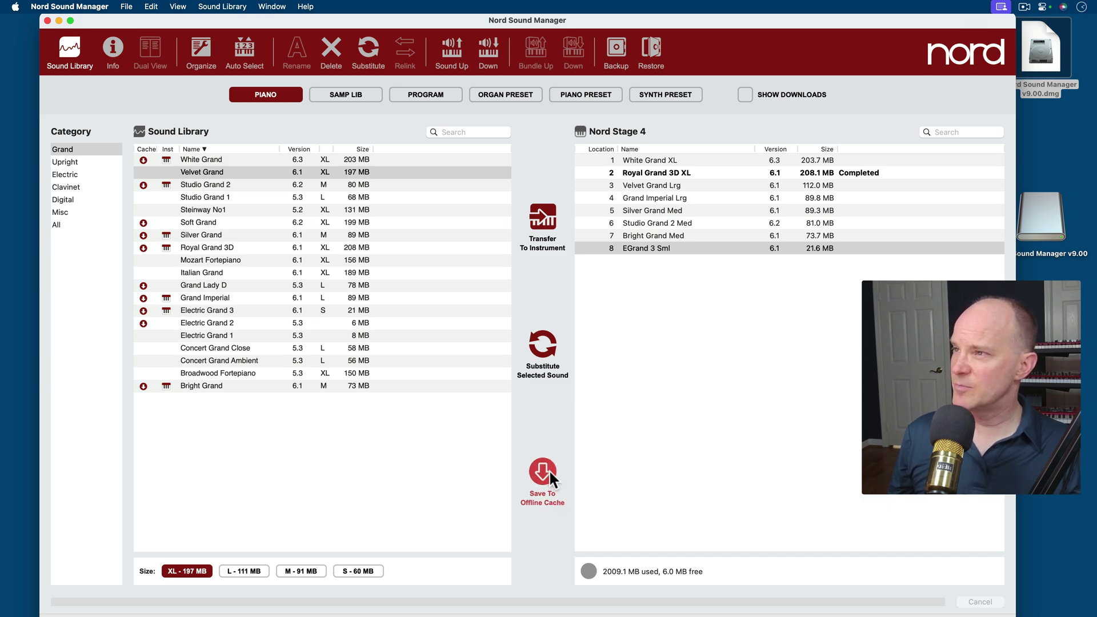
- Switch both lists to samples, select StudioStrings Pizzicato, and browse the Sound Library list
click(357, 92)
click(231, 258)
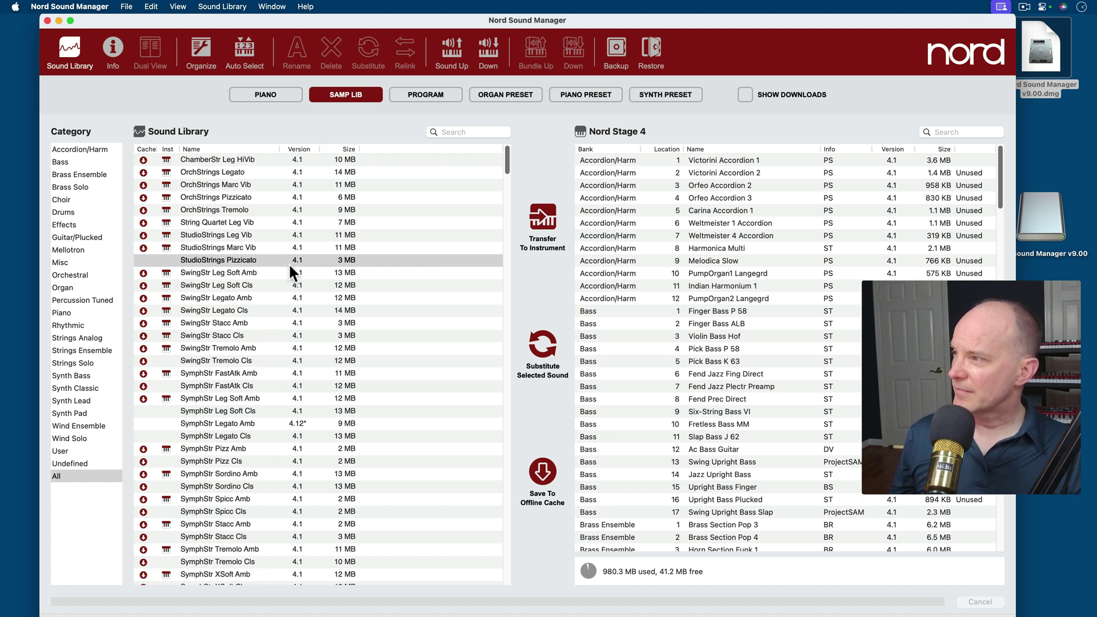
scroll(337, 468, down, 15)
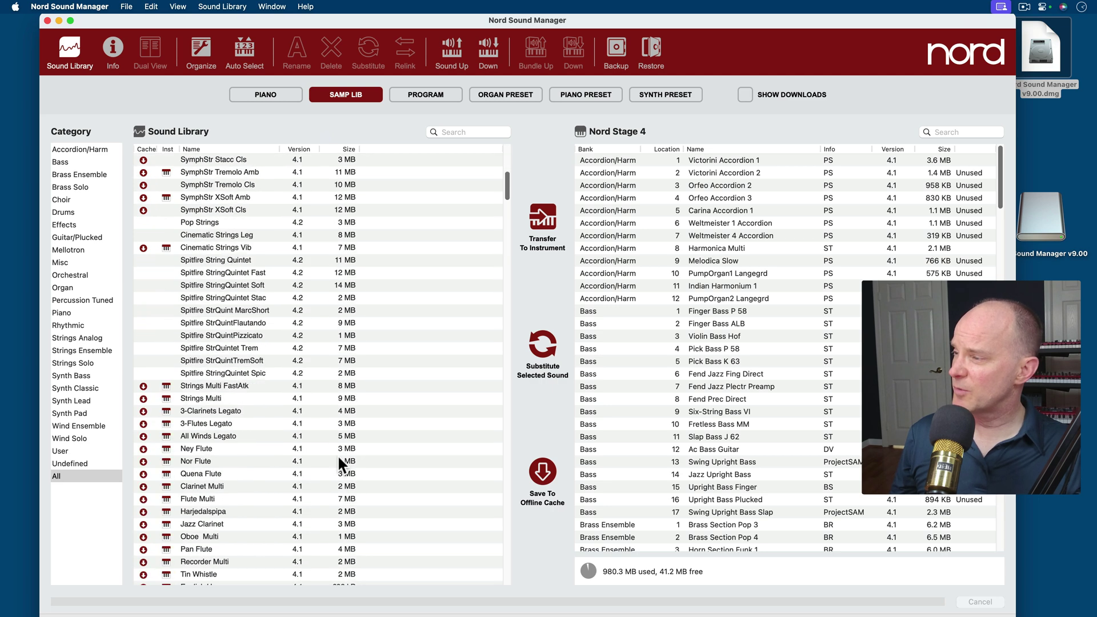
scroll(337, 455, up, 15)
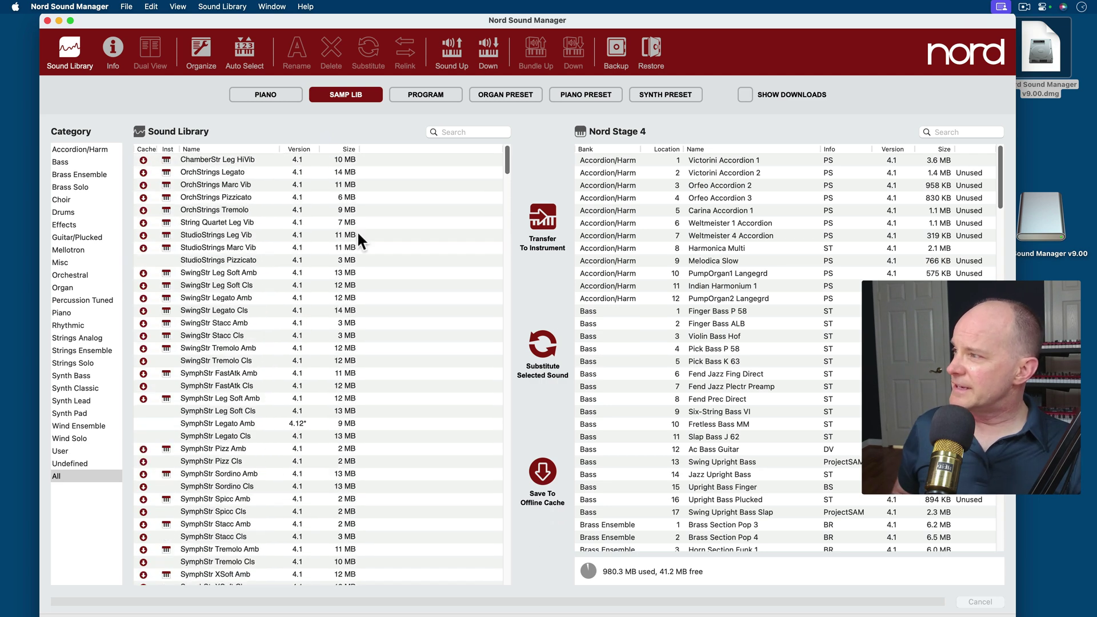
scroll(248, 273, down, 10)
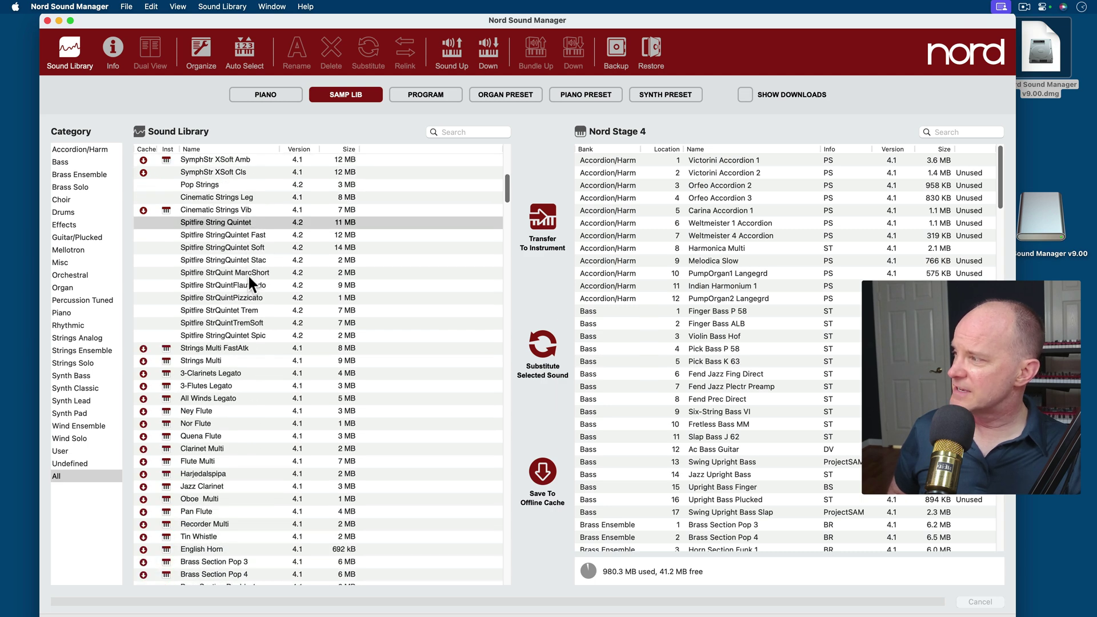
scroll(248, 273, up, 5)
- Filter through the Misc, Organ, Piano and Strings Ensemble categories toward the Mellotron samples
click(68, 262)
click(84, 288)
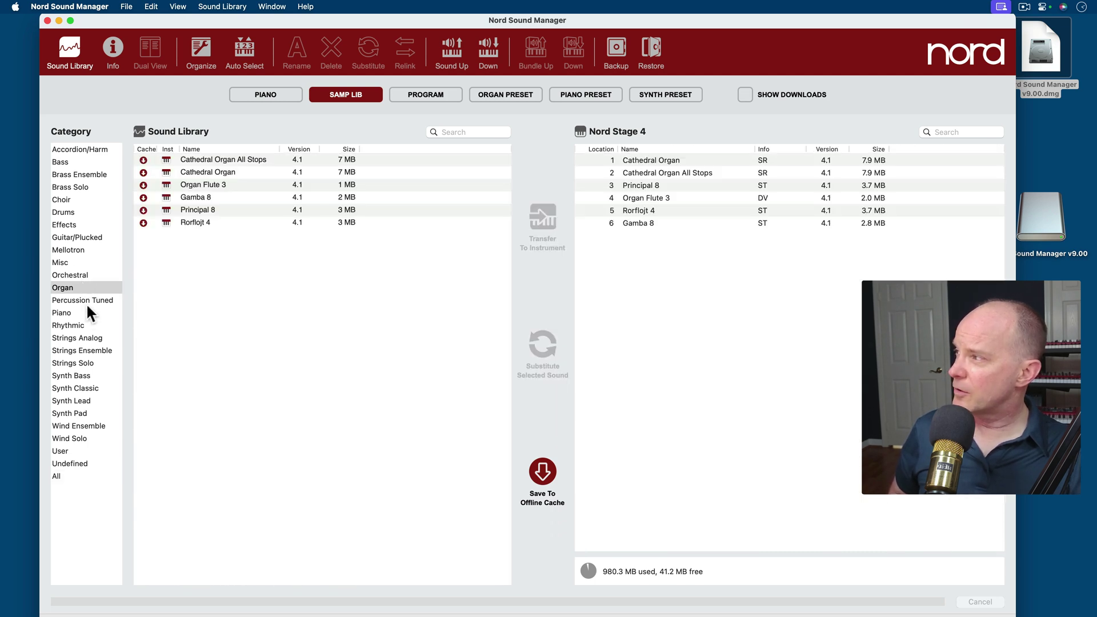
click(87, 313)
click(93, 350)
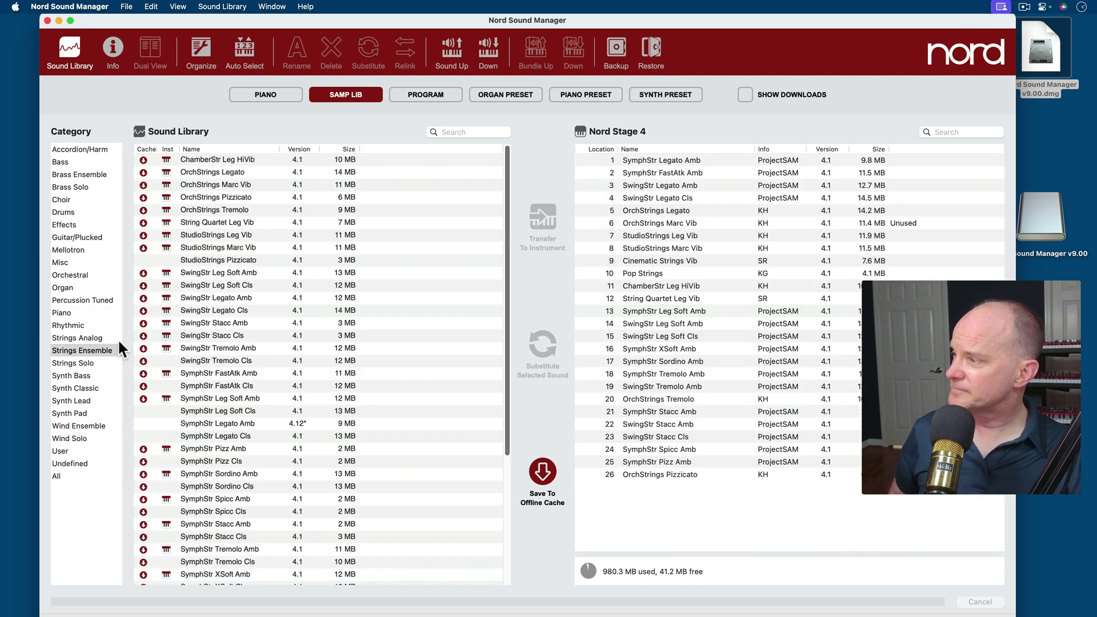
scroll(200, 372, down, 5)
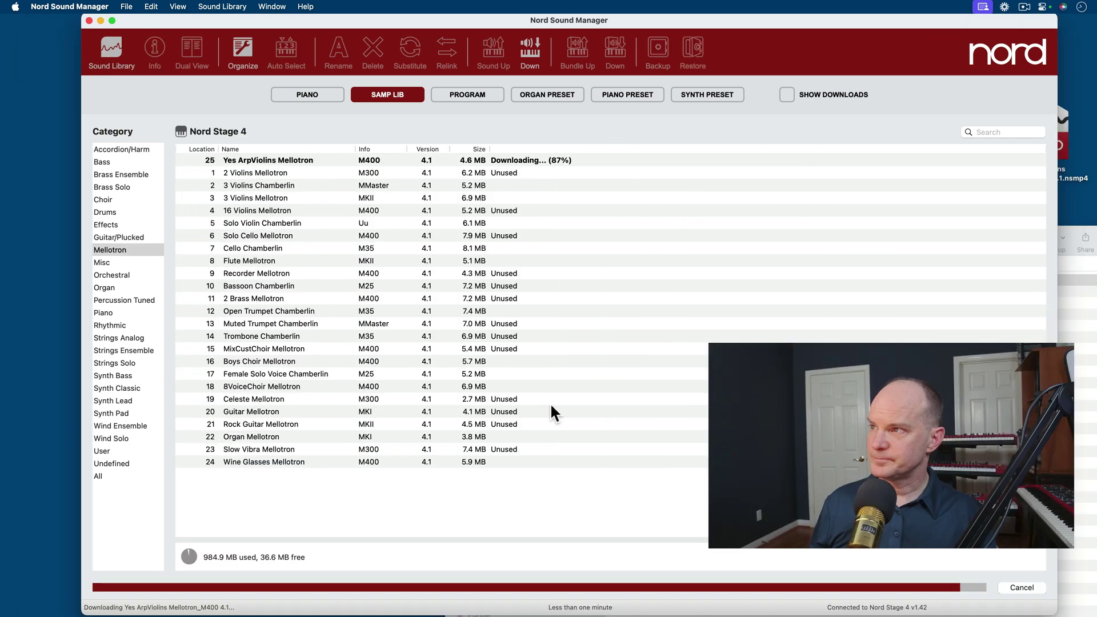
- Show Downloads, select the finished Yes ArpViolins Mellotron M400 transfer, and use Clear Finished
click(786, 94)
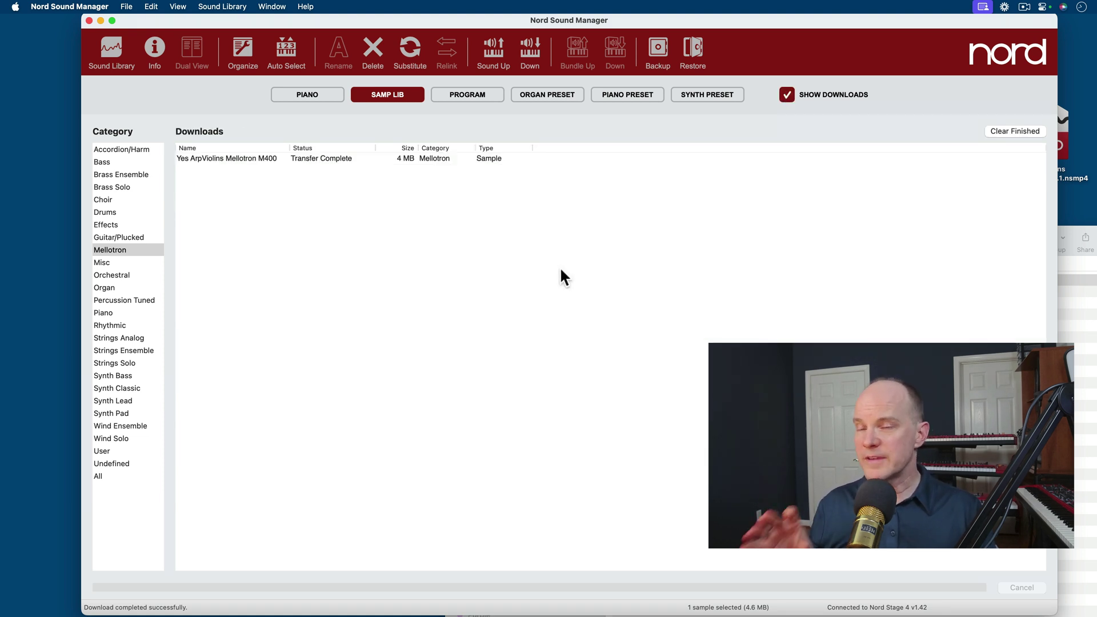
click(411, 161)
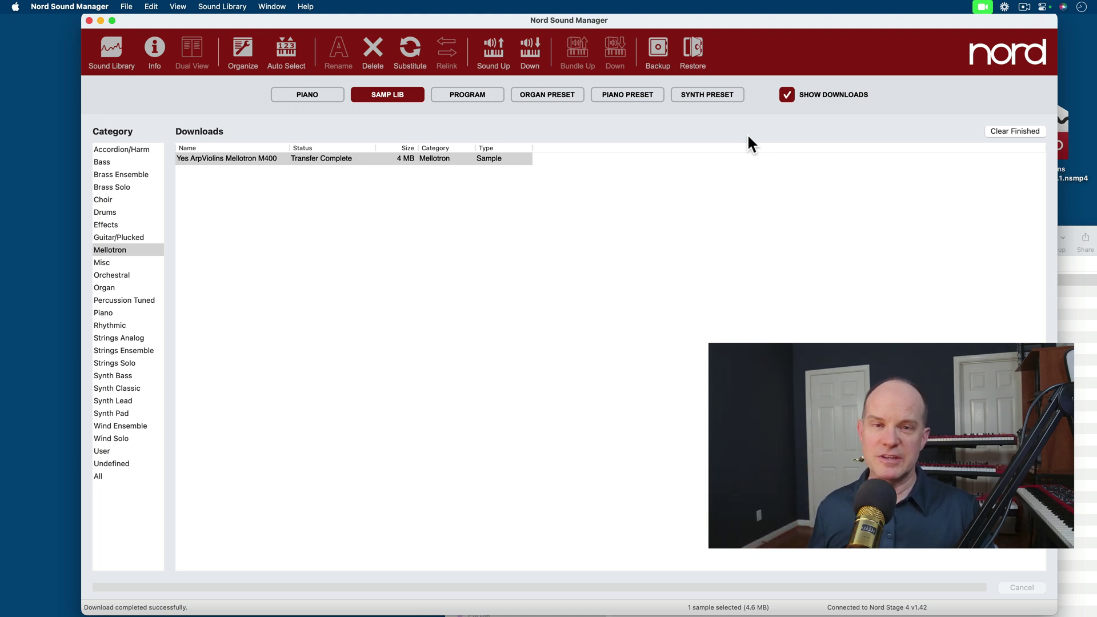
click(1017, 133)
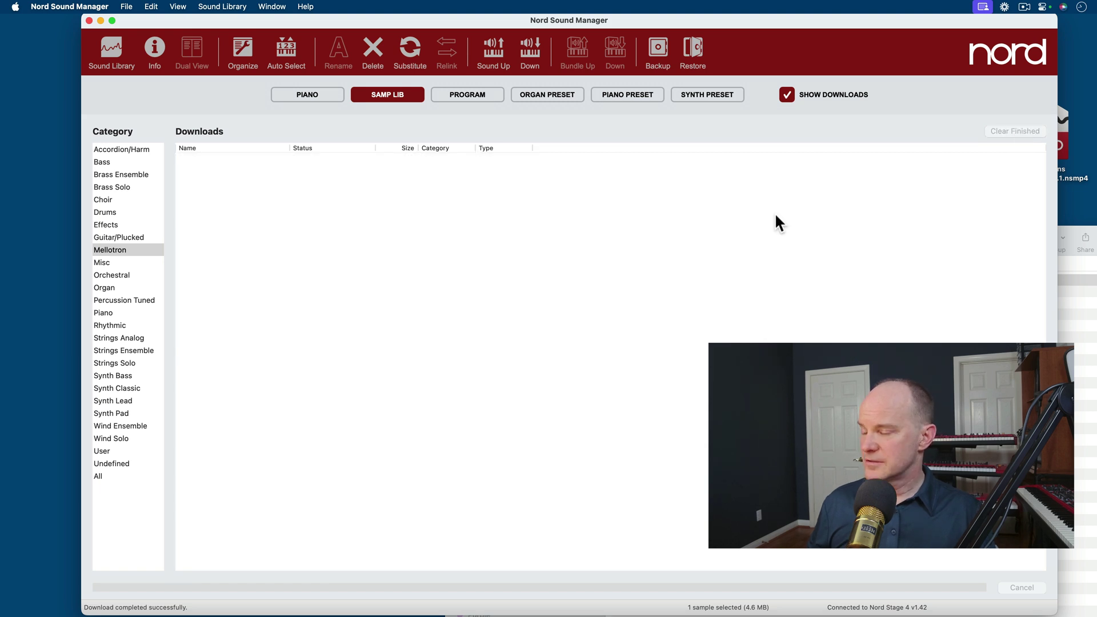